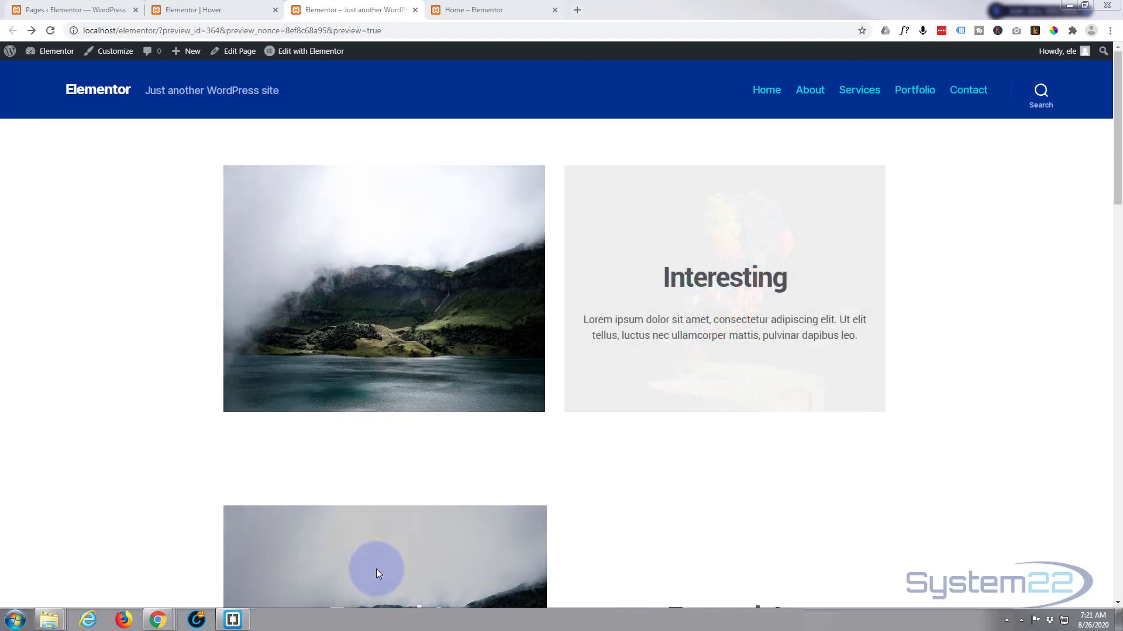
Step: Check that the existing parrot image links to Portfolio, then return to the page preview
{"action": "scroll", "coordinate": [159, 459], "scroll_direction": "down", "scroll_amount": 3}
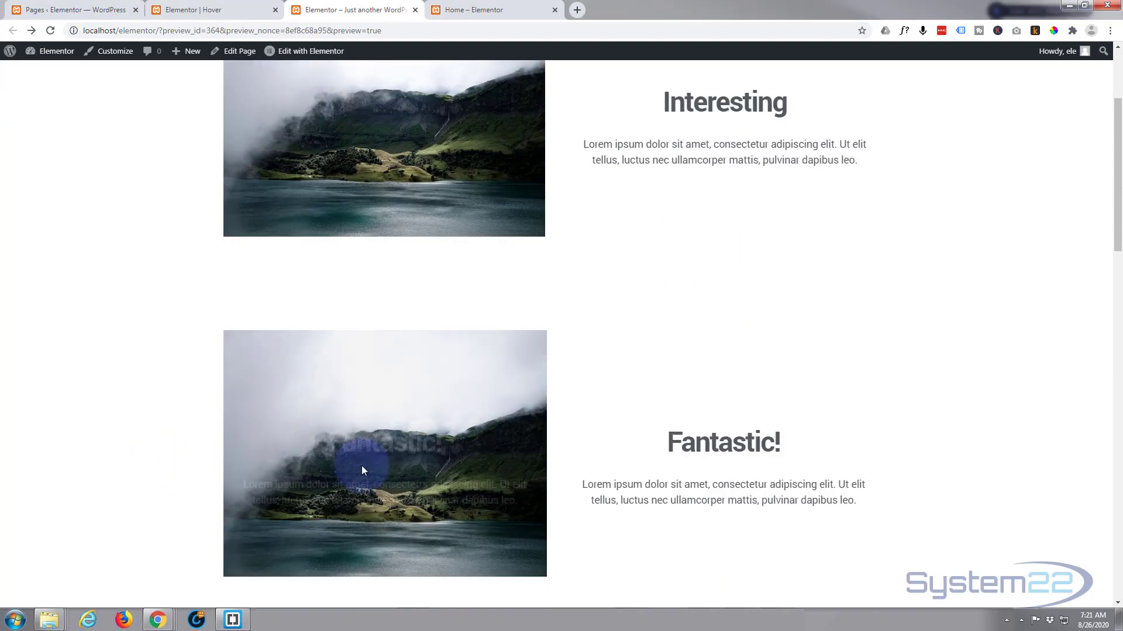
{"action": "scroll", "coordinate": [68, 433], "scroll_direction": "down", "scroll_amount": 7}
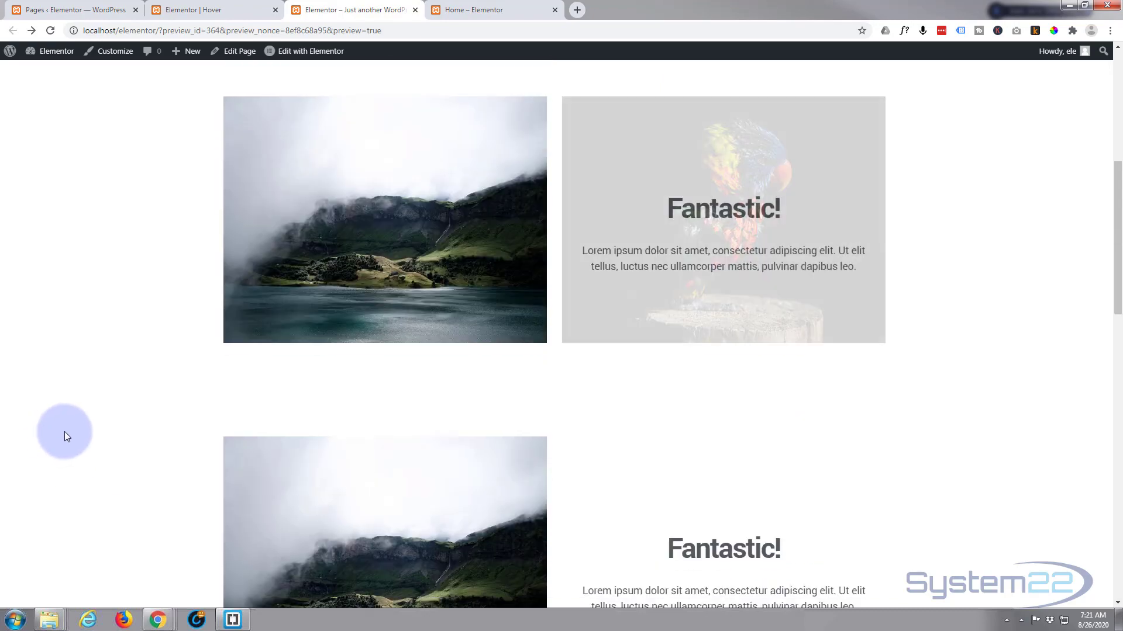
{"action": "scroll", "coordinate": [71, 433], "scroll_direction": "down", "scroll_amount": 6}
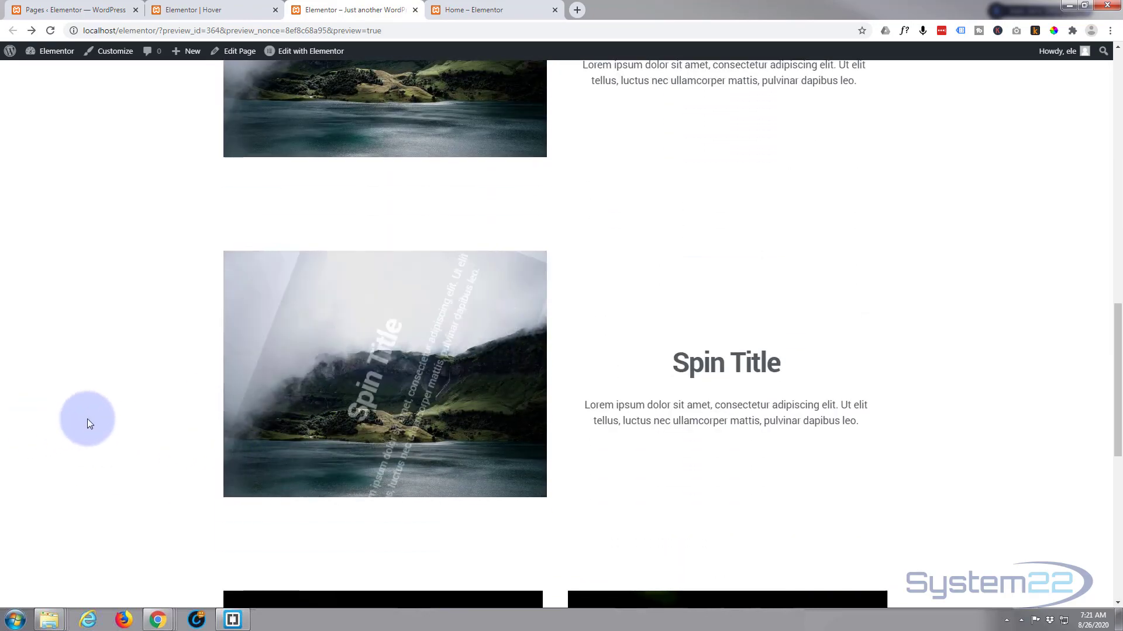
{"action": "scroll", "coordinate": [93, 421], "scroll_direction": "down", "scroll_amount": 3}
{"action": "scroll", "coordinate": [96, 423], "scroll_direction": "down", "scroll_amount": 5}
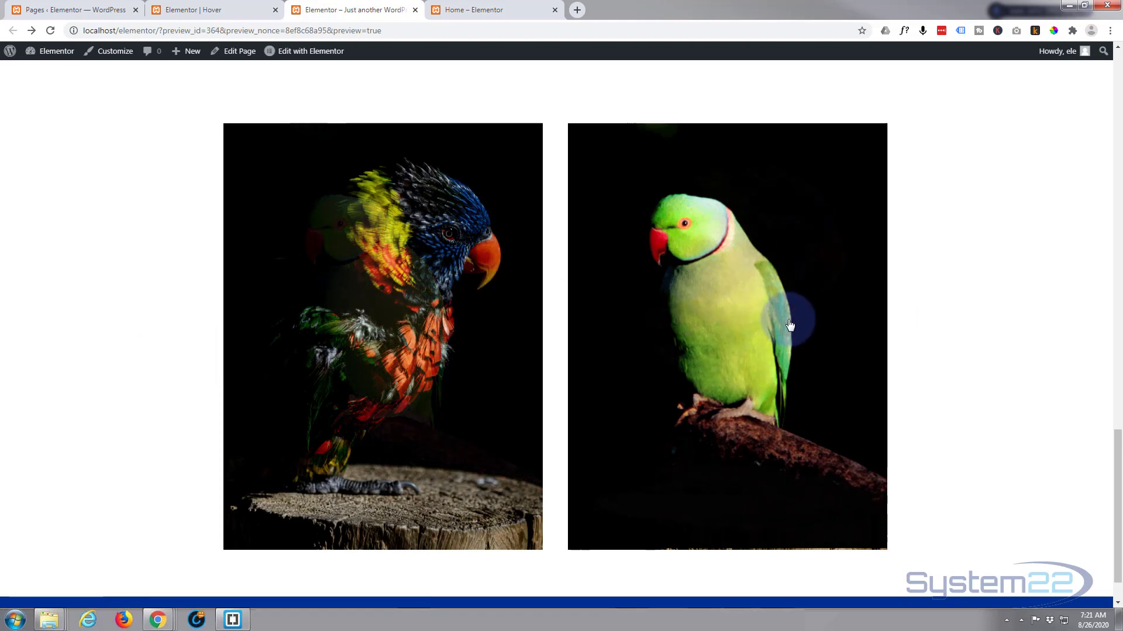
{"action": "left_click", "coordinate": [769, 326]}
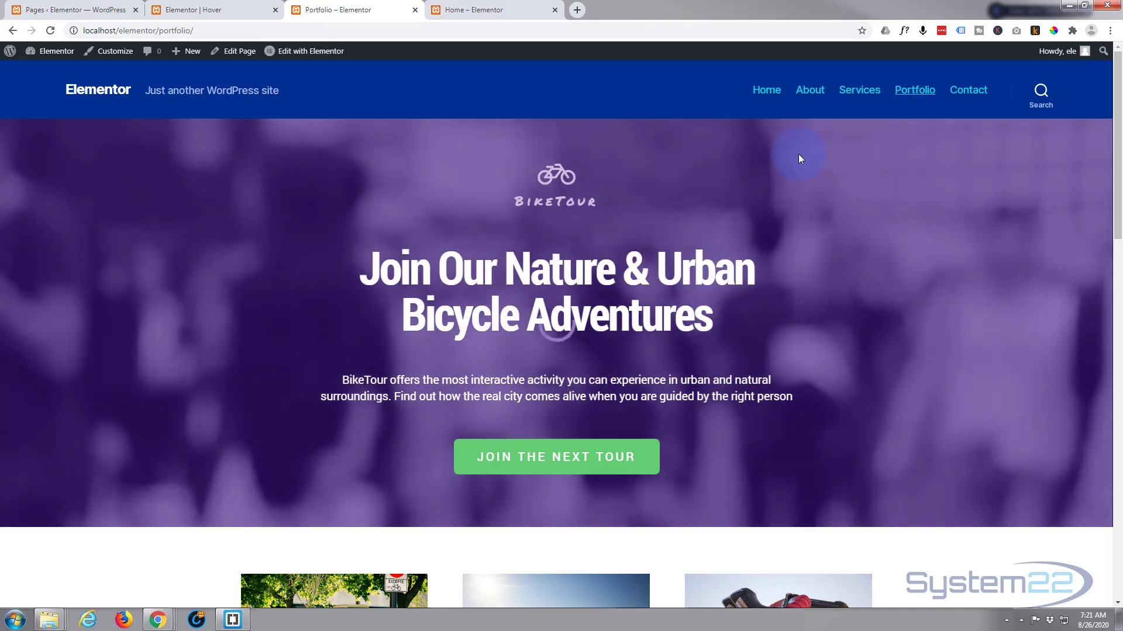
{"action": "left_click", "coordinate": [13, 31]}
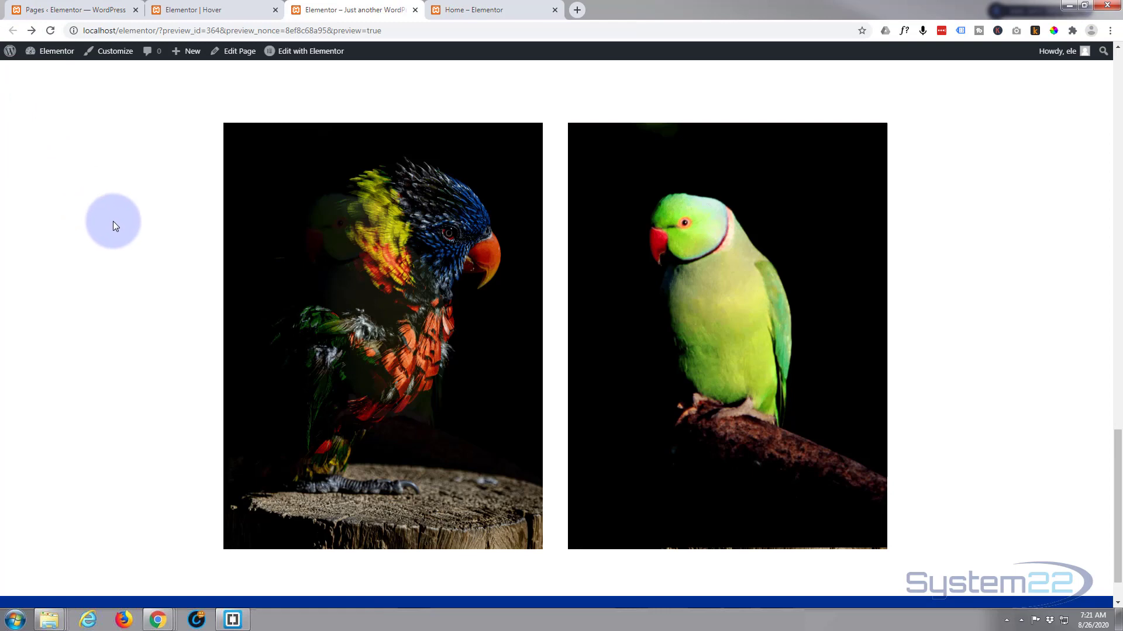
Step: Scroll the Elementor canvas down to the empty section below the two parrot images
{"action": "scroll", "coordinate": [114, 221], "scroll_direction": "down", "scroll_amount": 1}
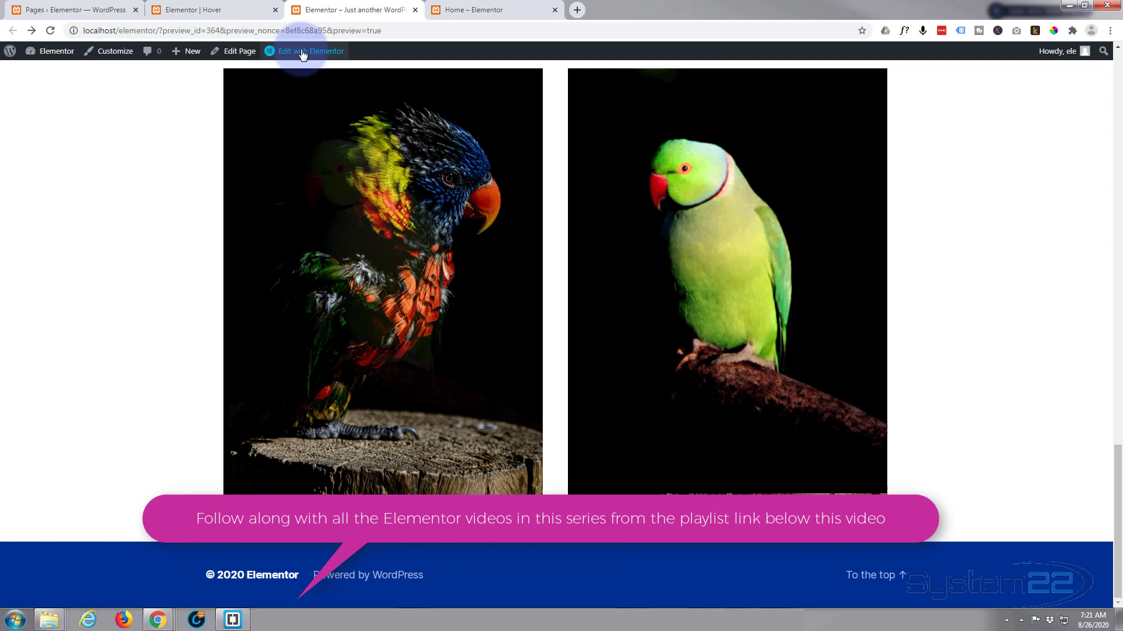
{"action": "mouse_move", "coordinate": [303, 53]}
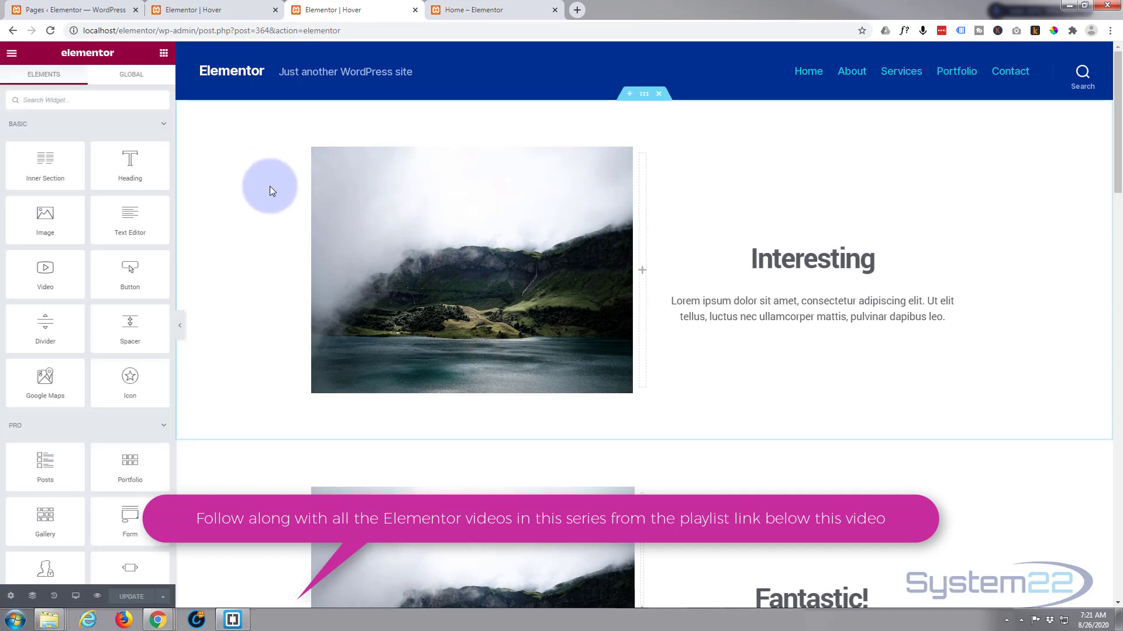
{"action": "scroll", "coordinate": [267, 186], "scroll_direction": "down", "scroll_amount": 3}
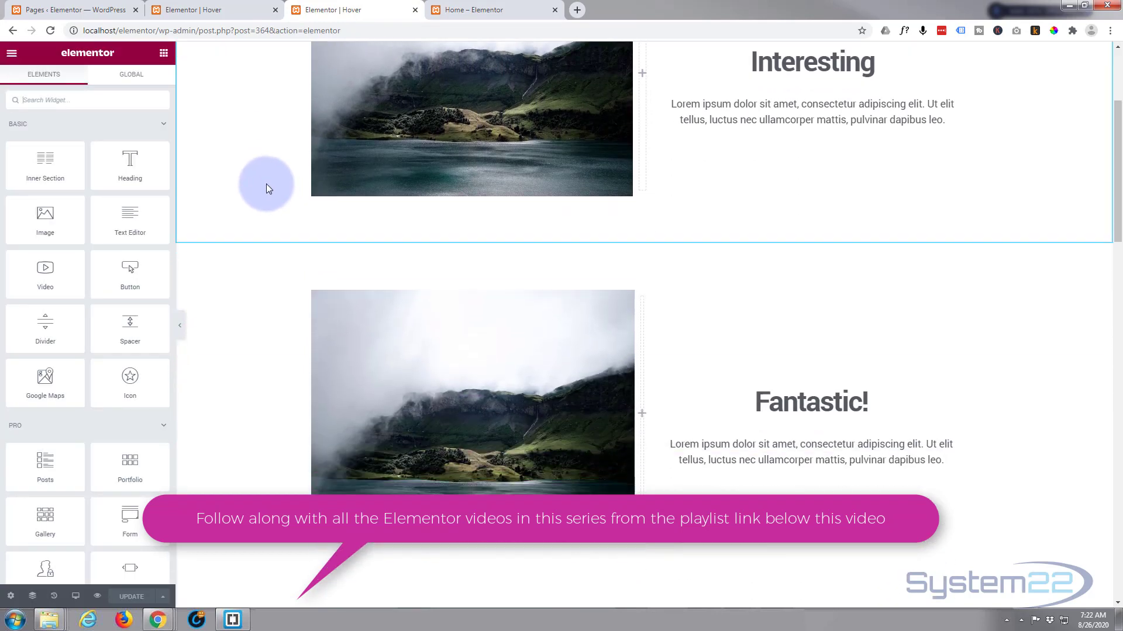
{"action": "scroll", "coordinate": [267, 187], "scroll_direction": "down", "scroll_amount": 3}
{"action": "scroll", "coordinate": [266, 187], "scroll_direction": "down", "scroll_amount": 2}
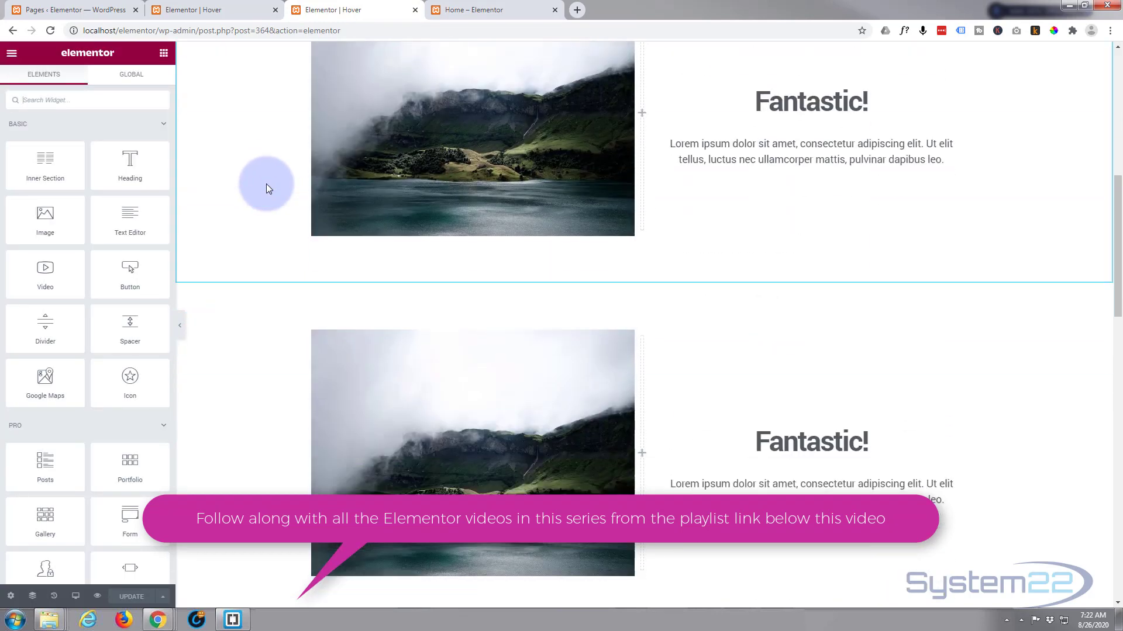
{"action": "scroll", "coordinate": [266, 185], "scroll_direction": "down", "scroll_amount": 10}
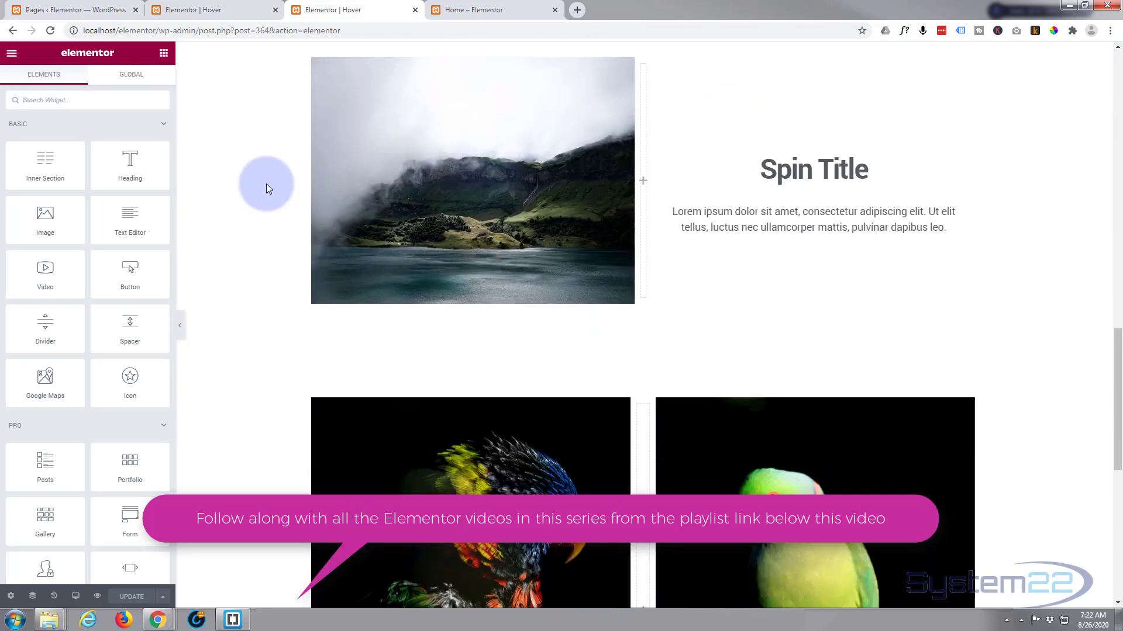
{"action": "scroll", "coordinate": [266, 186], "scroll_direction": "down", "scroll_amount": 7}
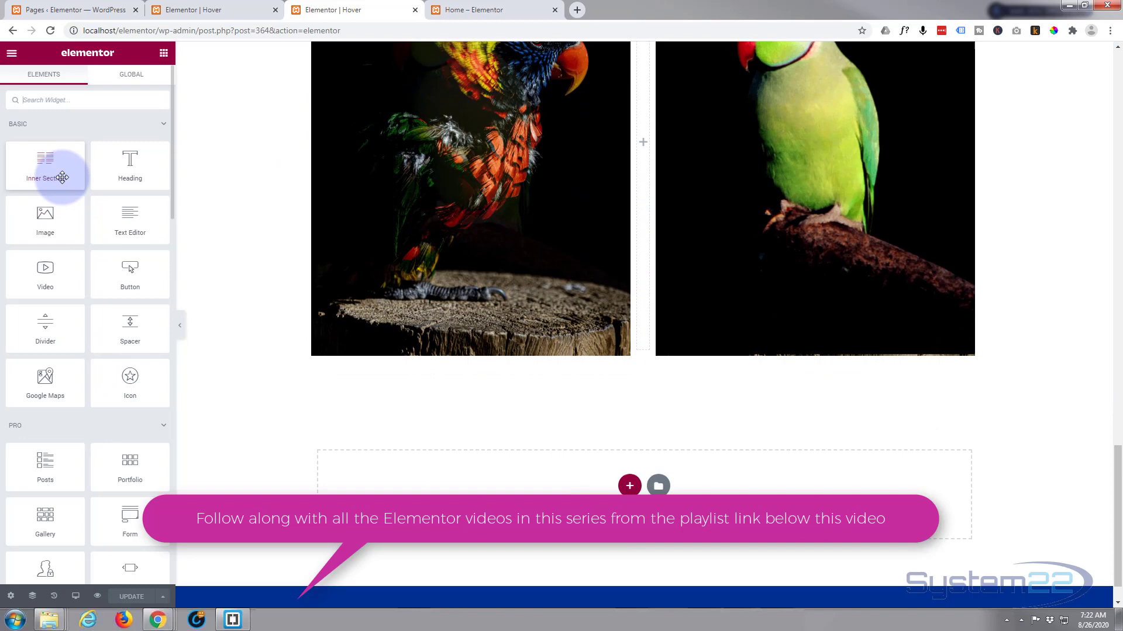
{"action": "scroll", "coordinate": [89, 368], "scroll_direction": "down", "scroll_amount": 2}
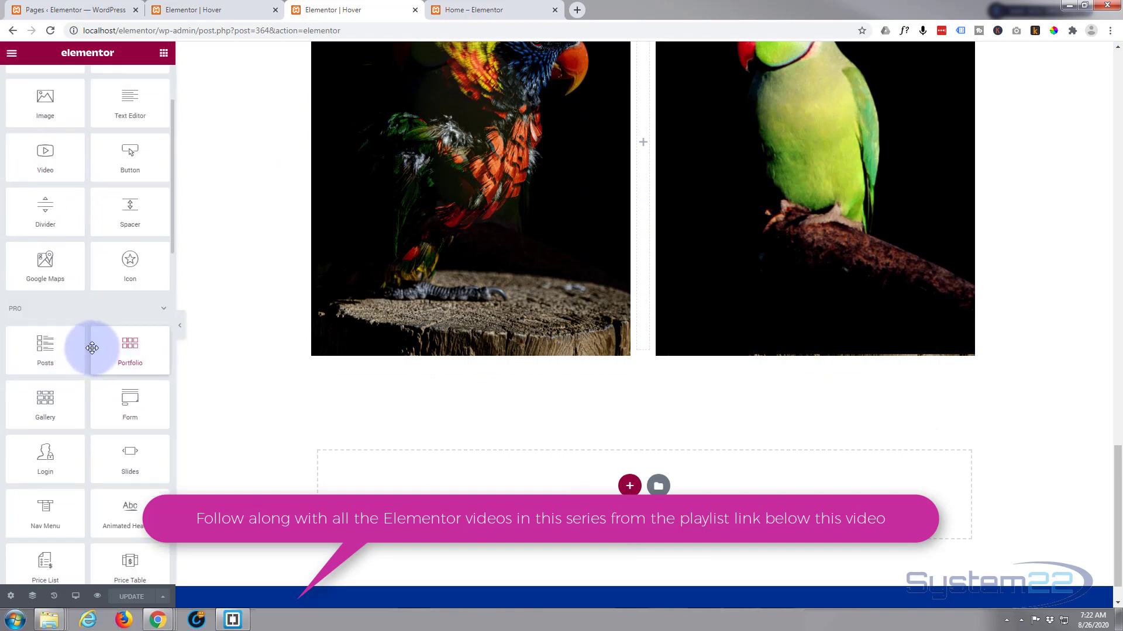
{"action": "scroll", "coordinate": [82, 351], "scroll_direction": "down", "scroll_amount": 6}
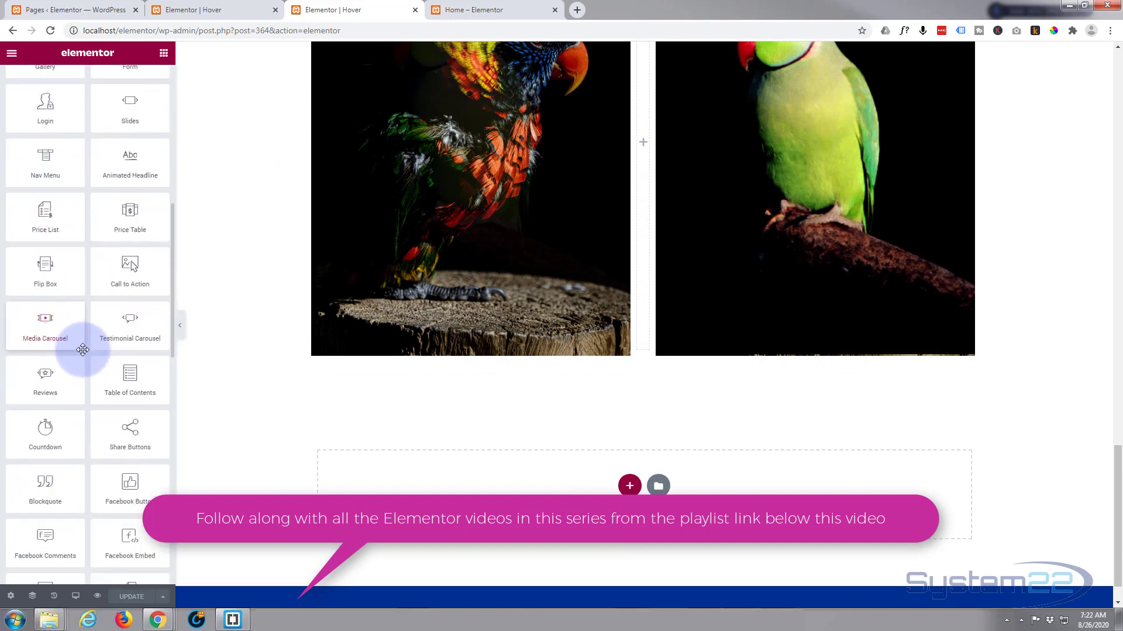
{"action": "scroll", "coordinate": [82, 349], "scroll_direction": "down", "scroll_amount": 4}
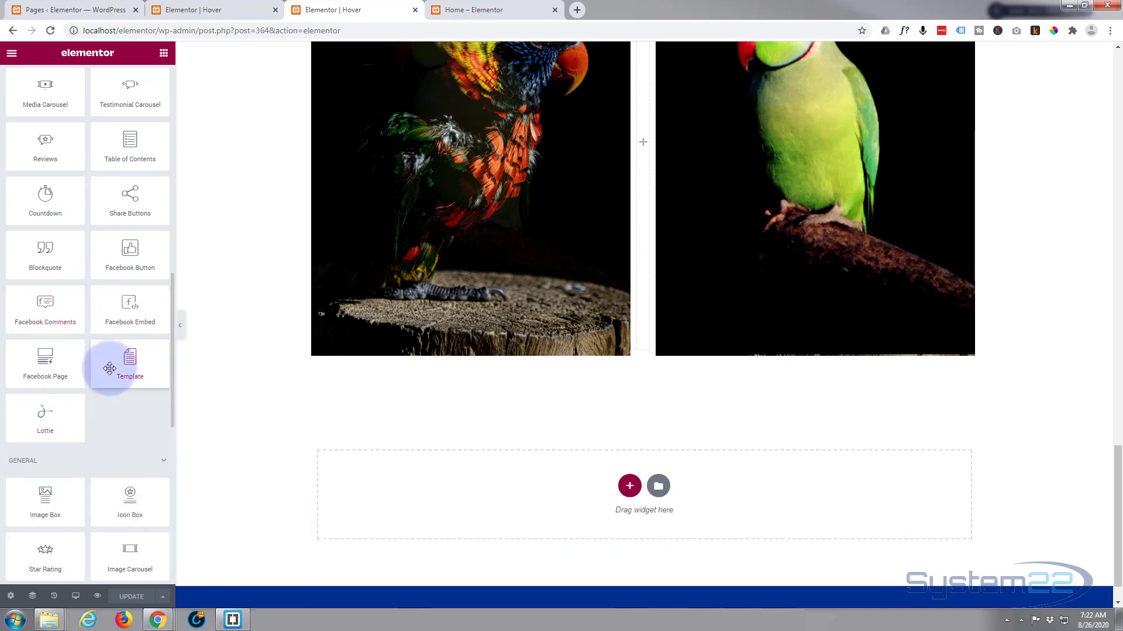
{"action": "scroll", "coordinate": [110, 367], "scroll_direction": "down", "scroll_amount": 4}
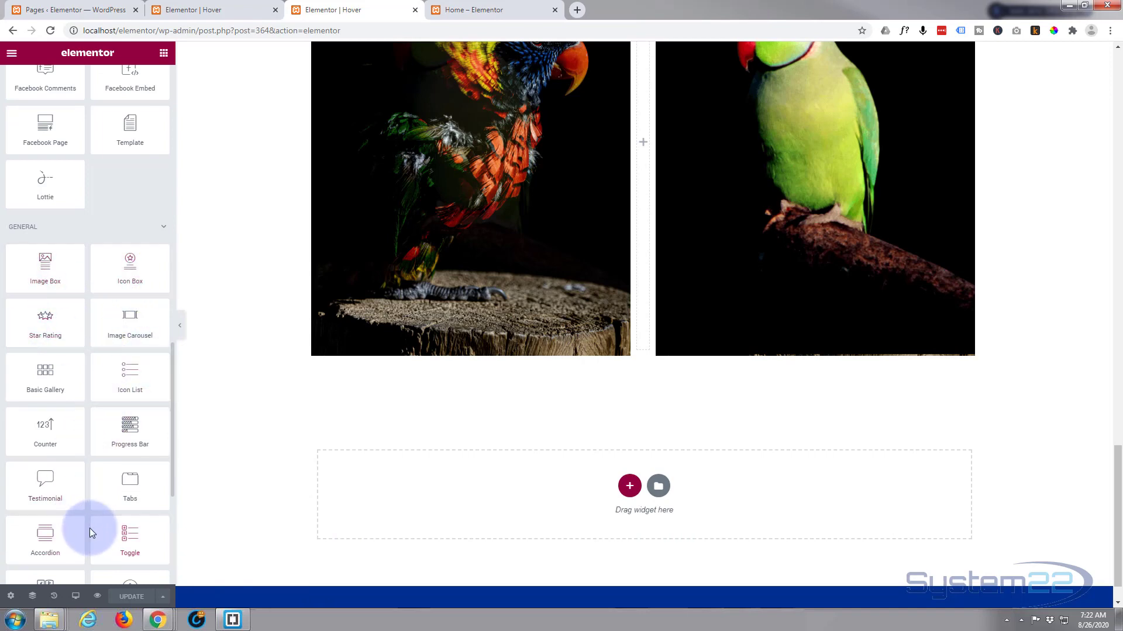
{"action": "scroll", "coordinate": [90, 520], "scroll_direction": "up", "scroll_amount": 4}
{"action": "scroll", "coordinate": [90, 519], "scroll_direction": "up", "scroll_amount": 15}
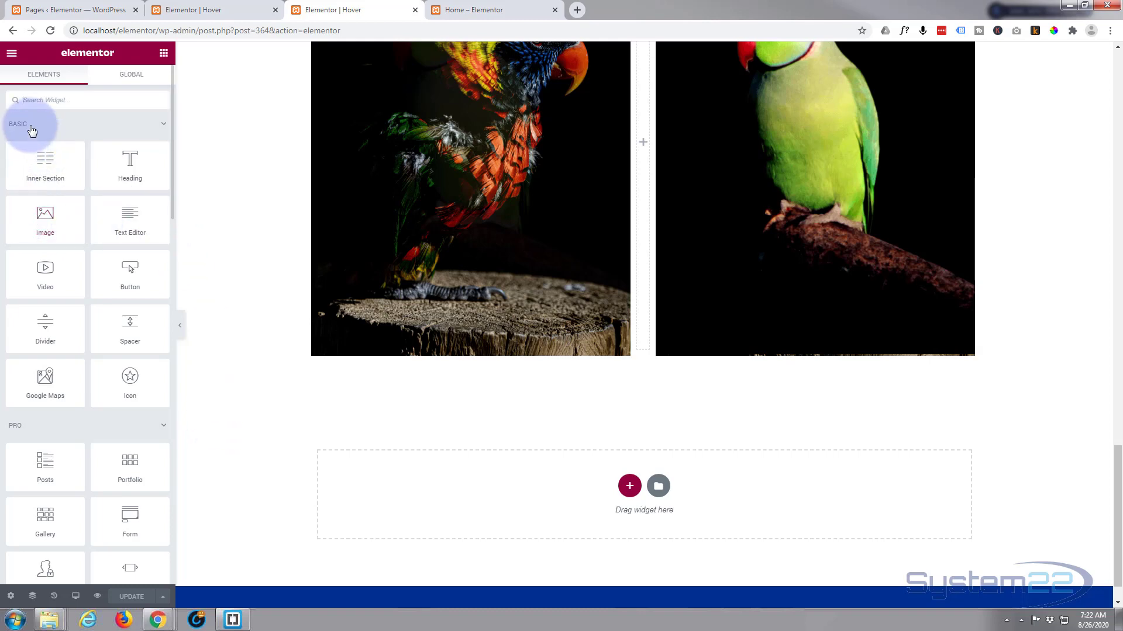
Step: Drag an Image widget from the Elements panel into the empty section beneath the parrots
{"action": "left_click", "coordinate": [29, 100]}
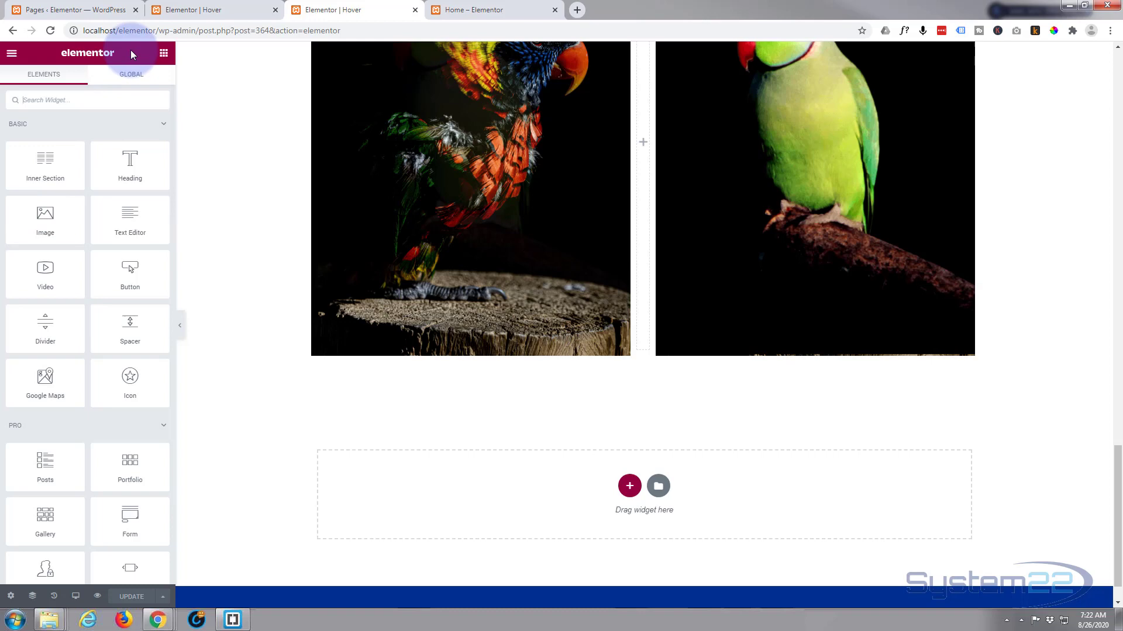
{"action": "left_click", "coordinate": [164, 57]}
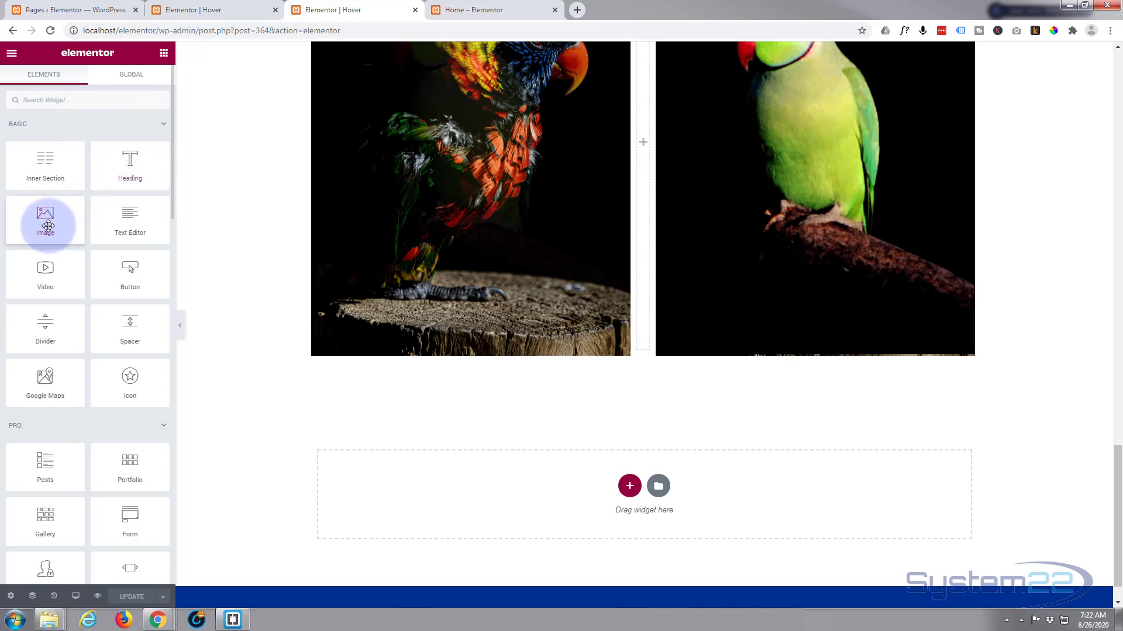
{"action": "left_click_drag", "start_coordinate": [47, 226], "coordinate": [476, 506]}
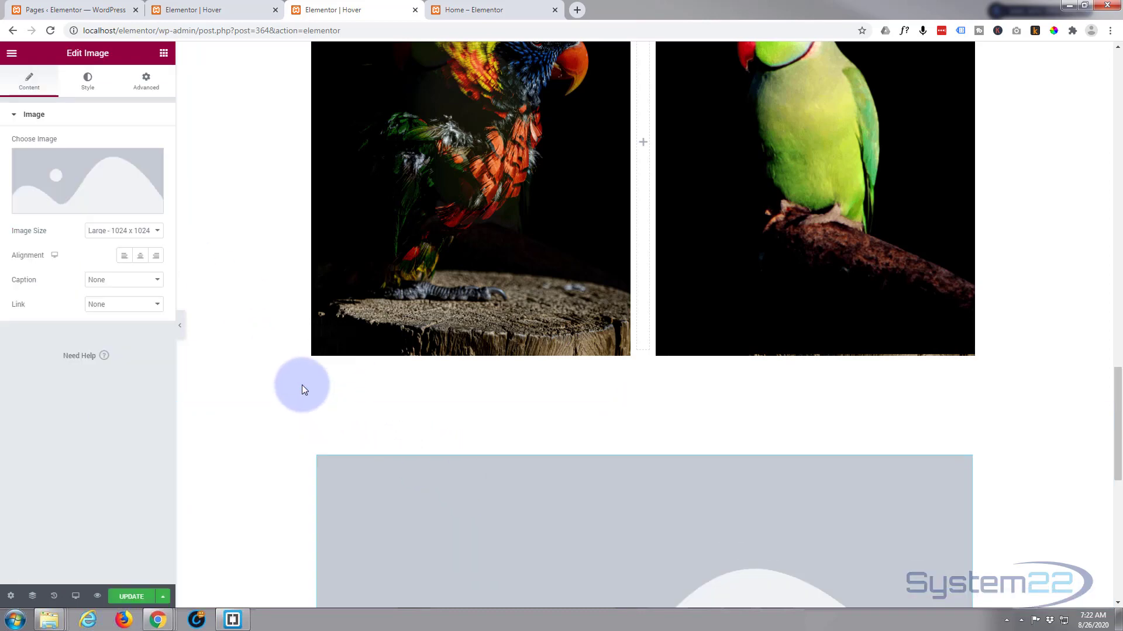
{"action": "scroll", "coordinate": [287, 386], "scroll_direction": "down", "scroll_amount": 2}
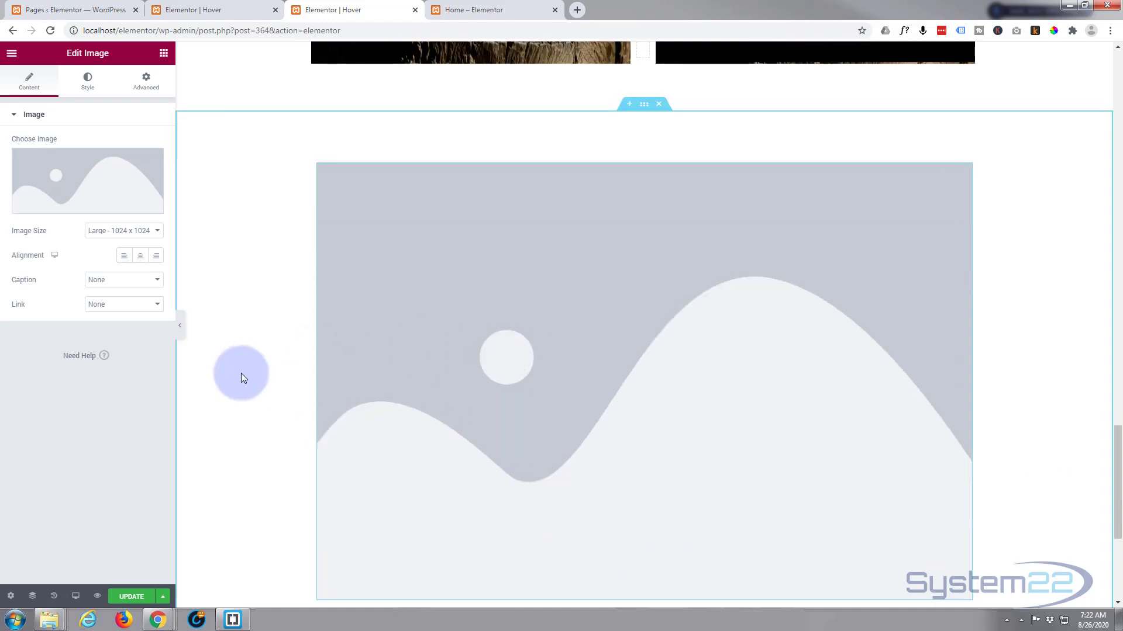
{"action": "scroll", "coordinate": [242, 374], "scroll_direction": "up", "scroll_amount": 2}
{"action": "scroll", "coordinate": [243, 377], "scroll_direction": "up", "scroll_amount": 2}
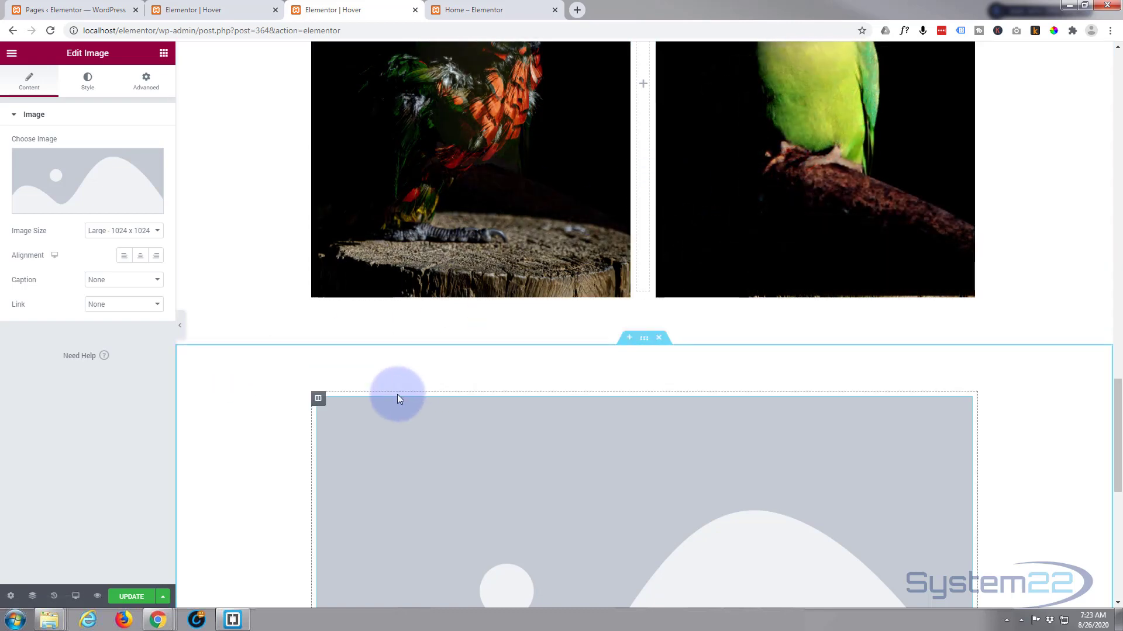
{"action": "scroll", "coordinate": [295, 375], "scroll_direction": "down", "scroll_amount": 2}
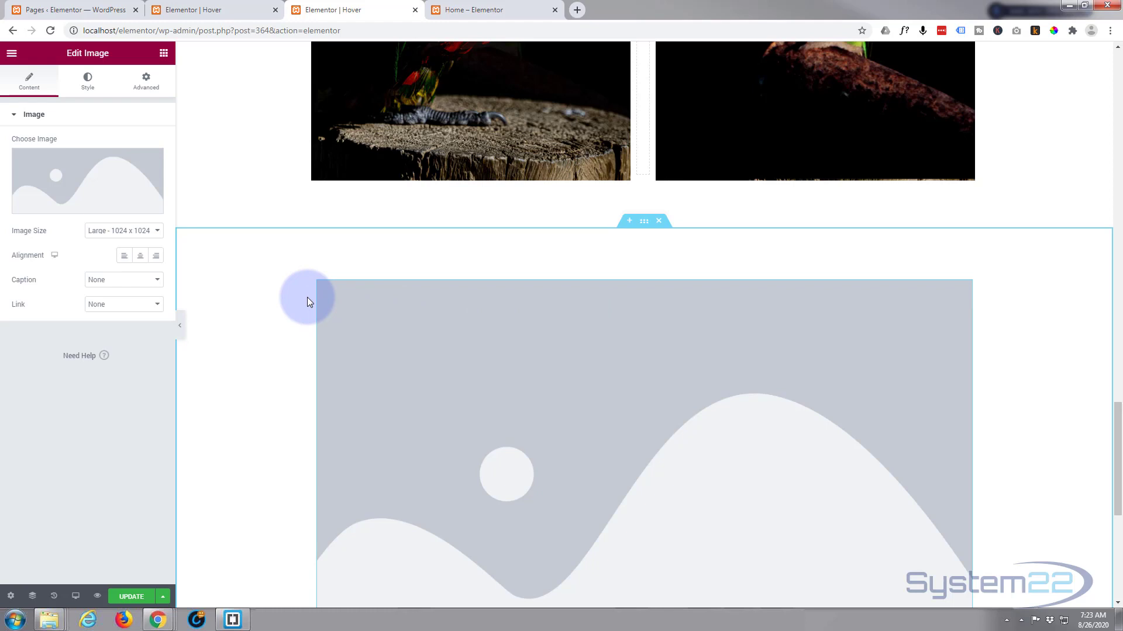
Step: Add two new columns to the image's section, widening the first and narrowing the middle one
{"action": "right_click", "coordinate": [319, 285]}
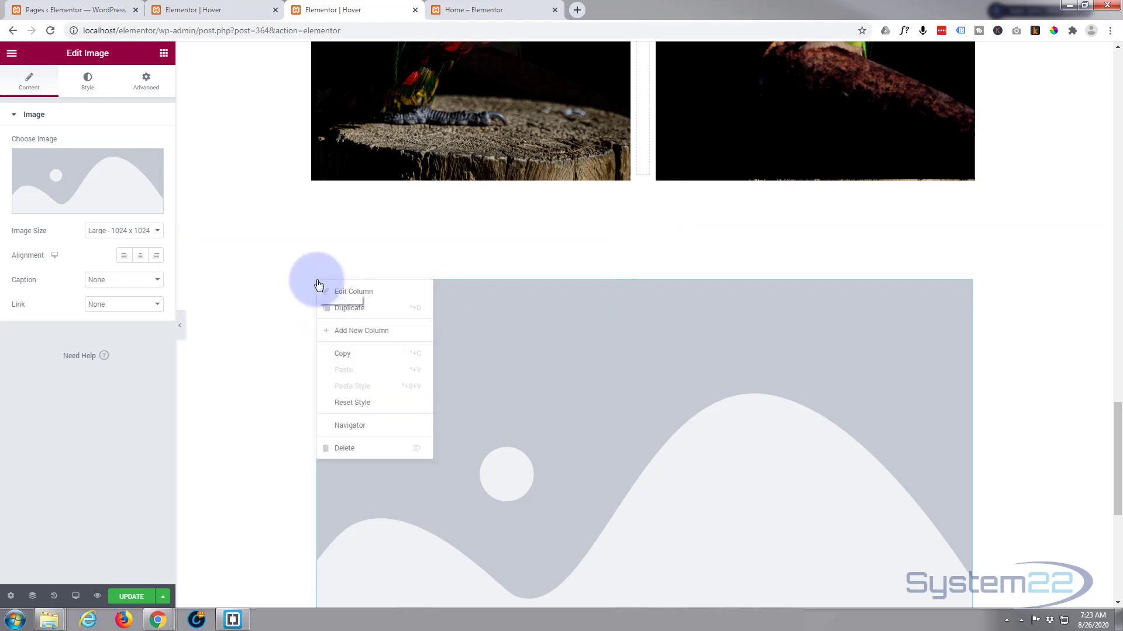
{"action": "left_click", "coordinate": [353, 331]}
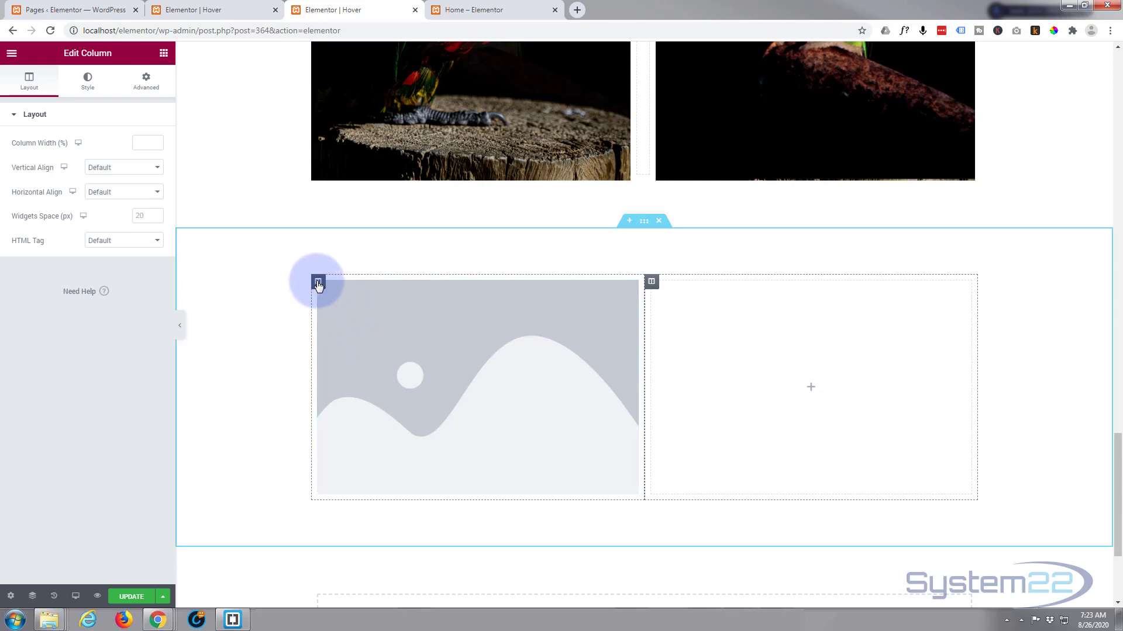
{"action": "right_click", "coordinate": [318, 284]}
{"action": "left_click", "coordinate": [349, 338]}
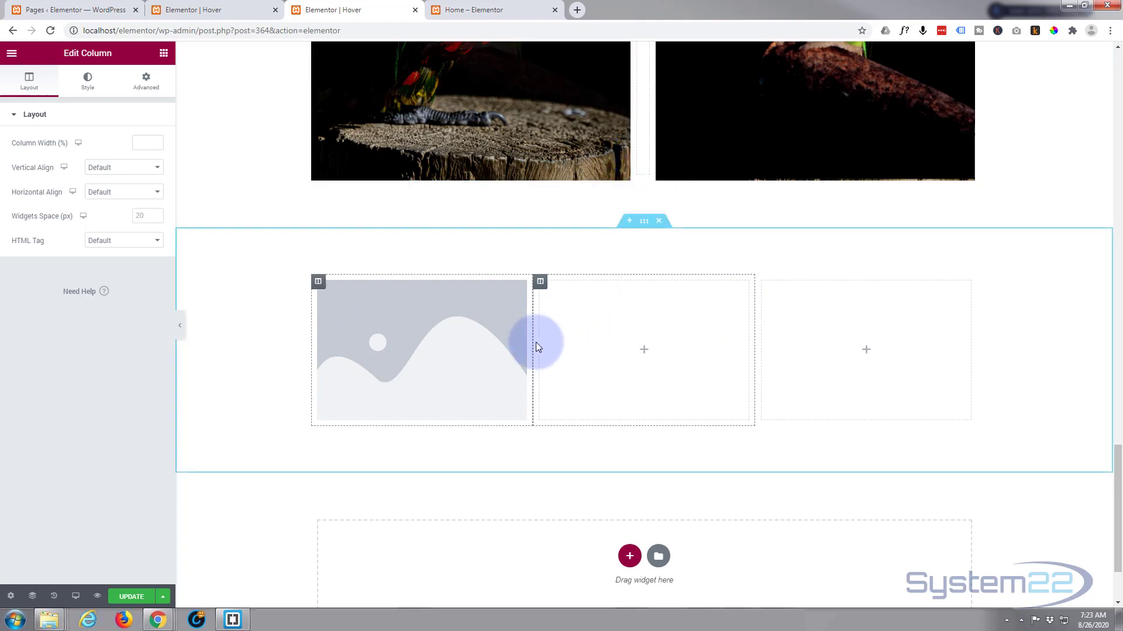
{"action": "left_click_drag", "start_coordinate": [535, 342], "coordinate": [633, 344]}
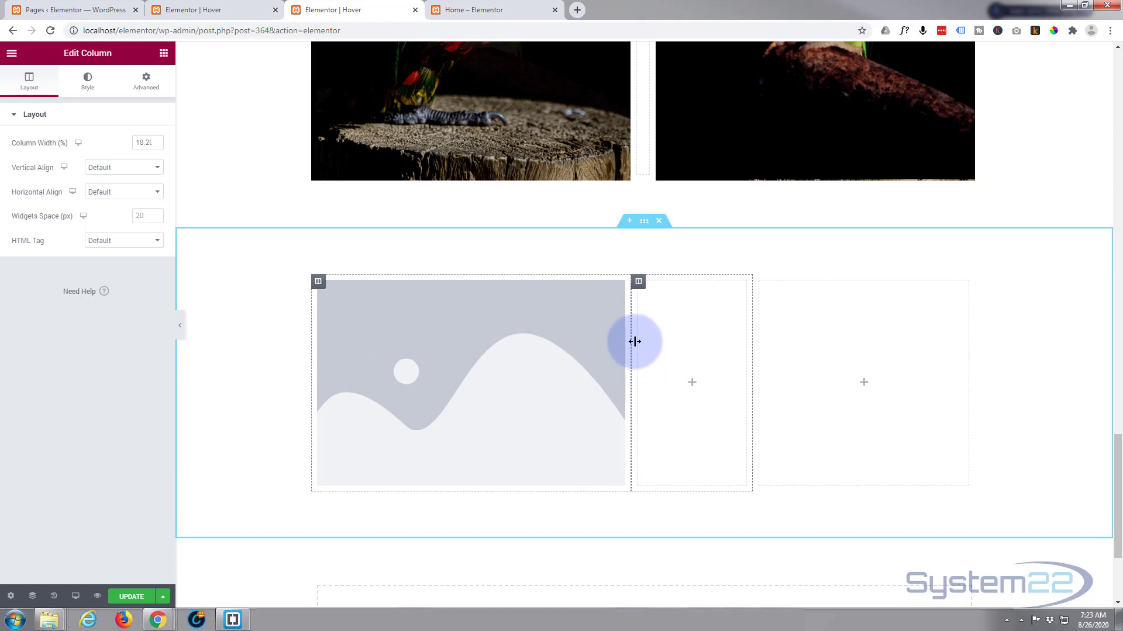
{"action": "left_click_drag", "start_coordinate": [746, 366], "coordinate": [654, 360]}
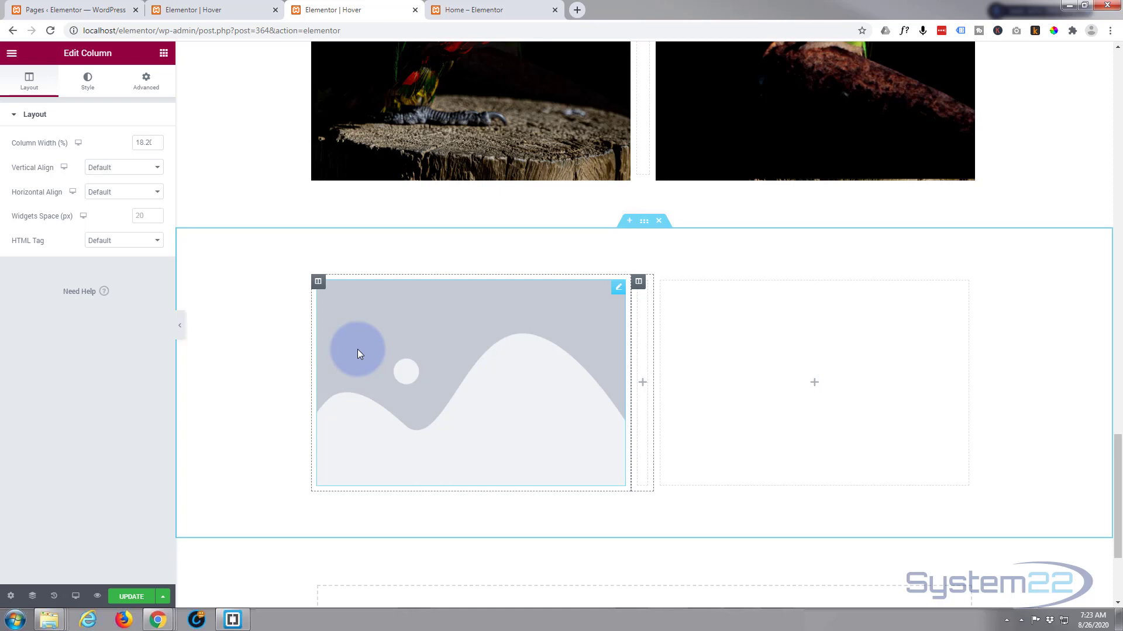
Step: Set the left image widget to Parrot-14-1.png, the green parakeet, from the Media Library
{"action": "left_click", "coordinate": [618, 289]}
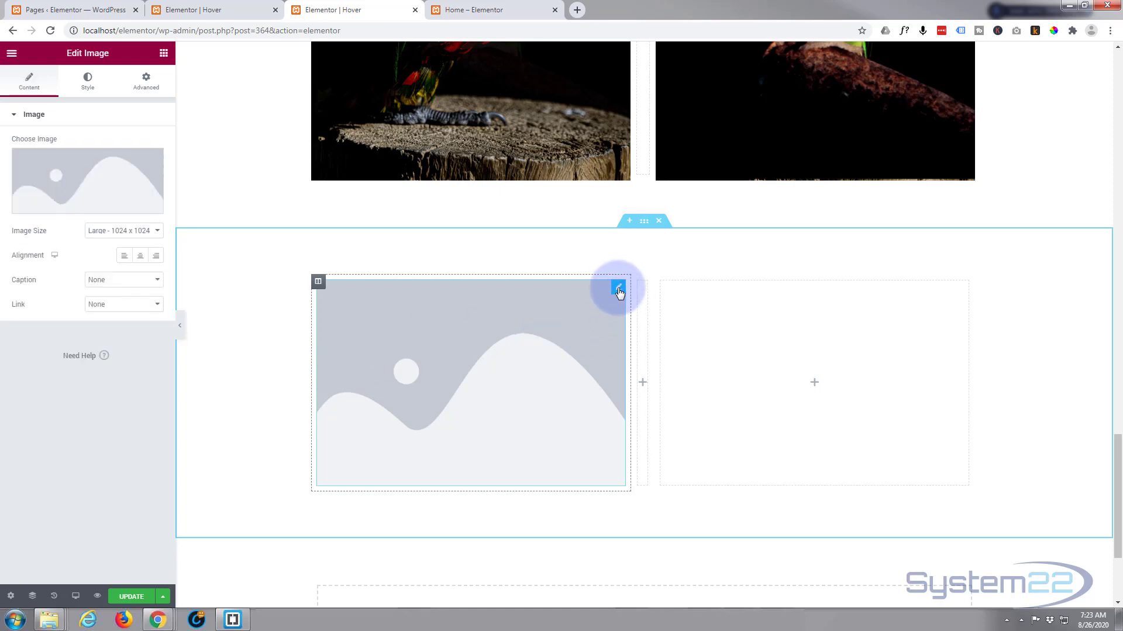
{"action": "left_click", "coordinate": [93, 191]}
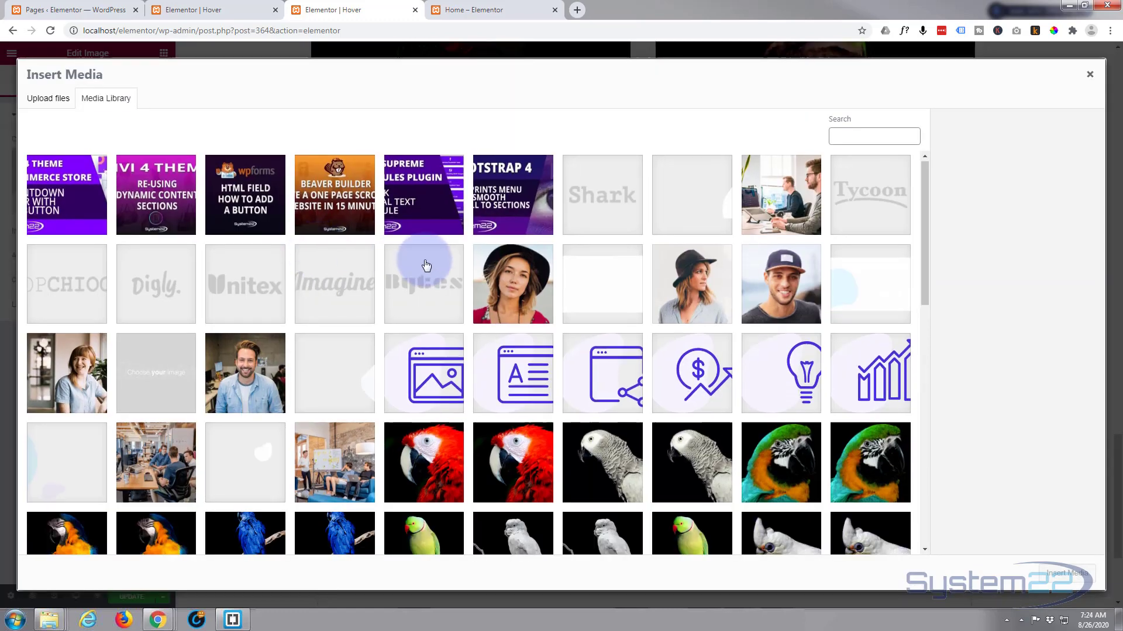
{"action": "scroll", "coordinate": [426, 263], "scroll_direction": "down", "scroll_amount": 4}
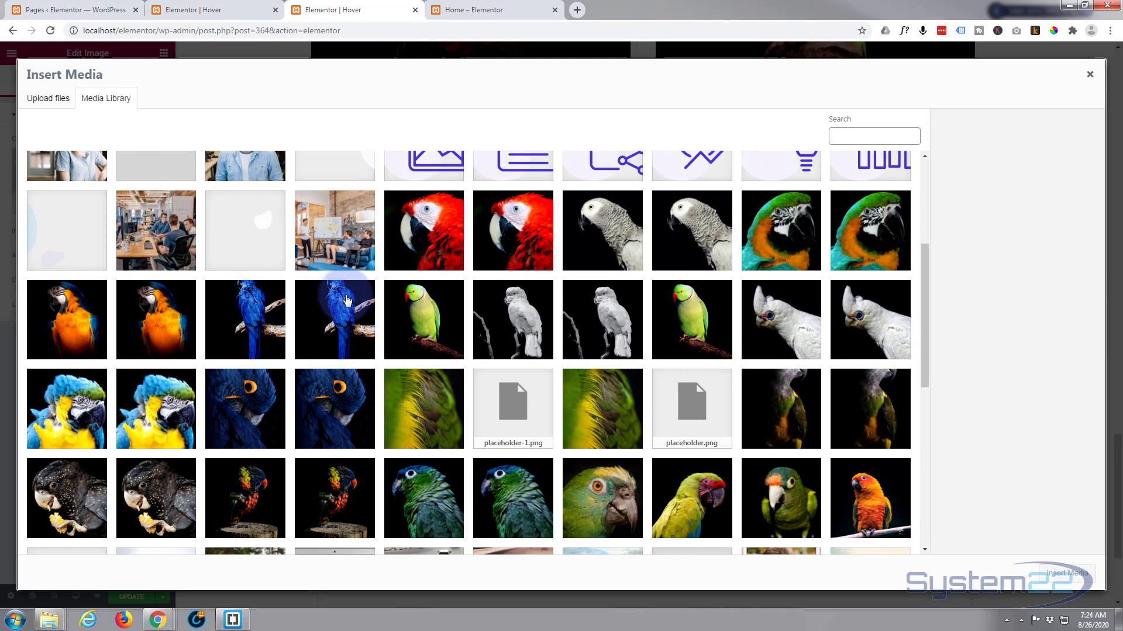
{"action": "left_click", "coordinate": [422, 310]}
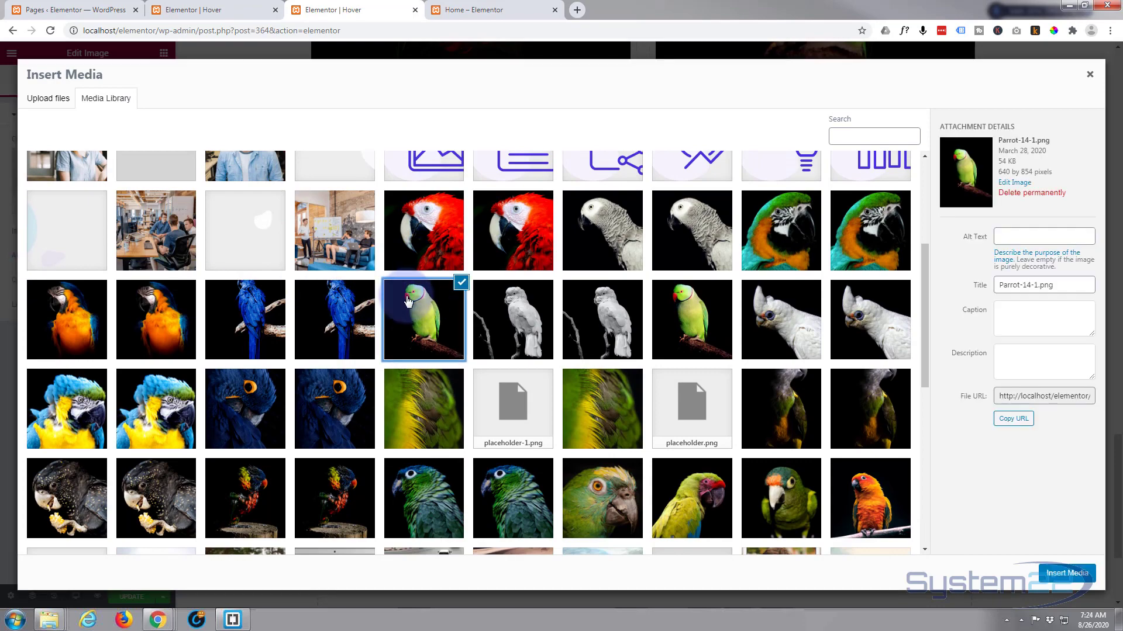
{"action": "left_click", "coordinate": [1069, 573]}
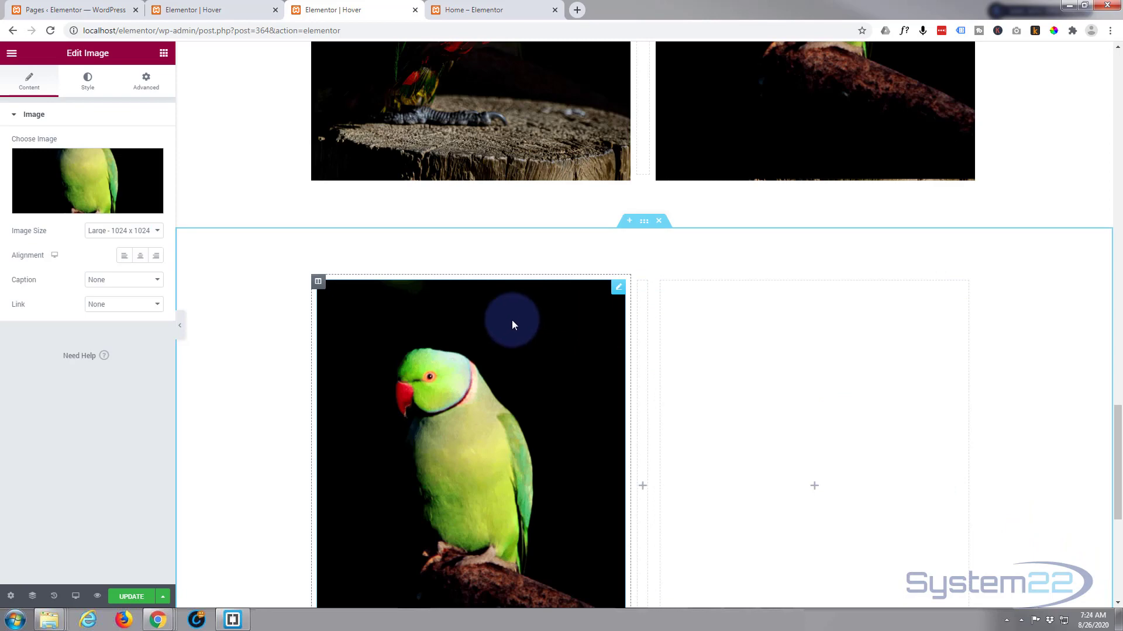
Step: Give the parakeet's column a Slideshow background gallery containing Parrot-6-1.png, the rainbow lorikeet
{"action": "left_click", "coordinate": [317, 284]}
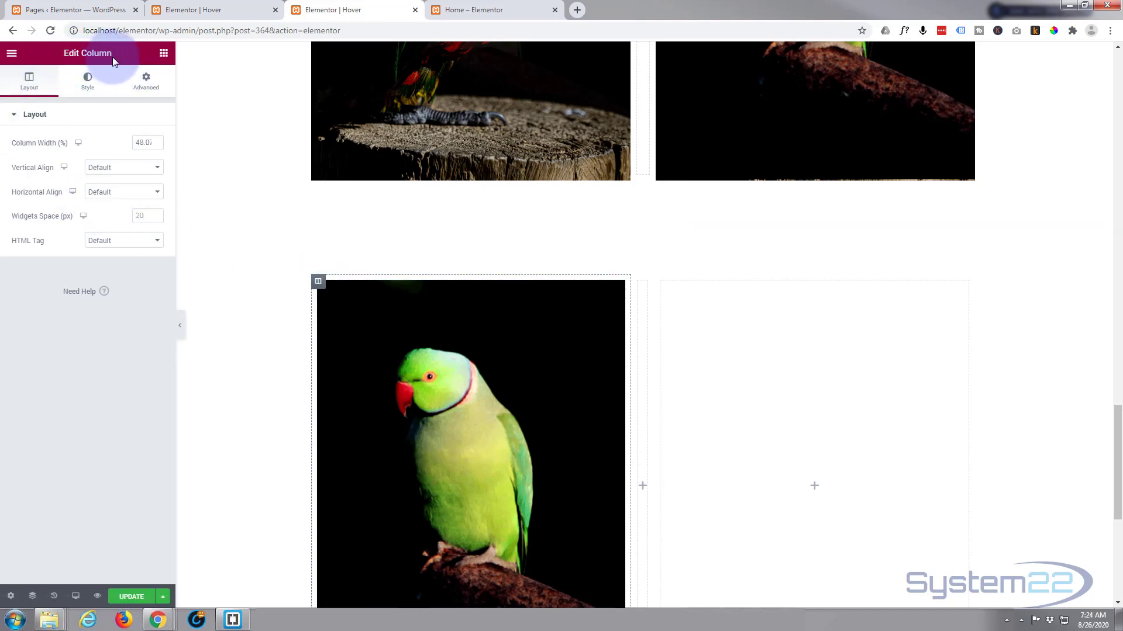
{"action": "left_click", "coordinate": [88, 82]}
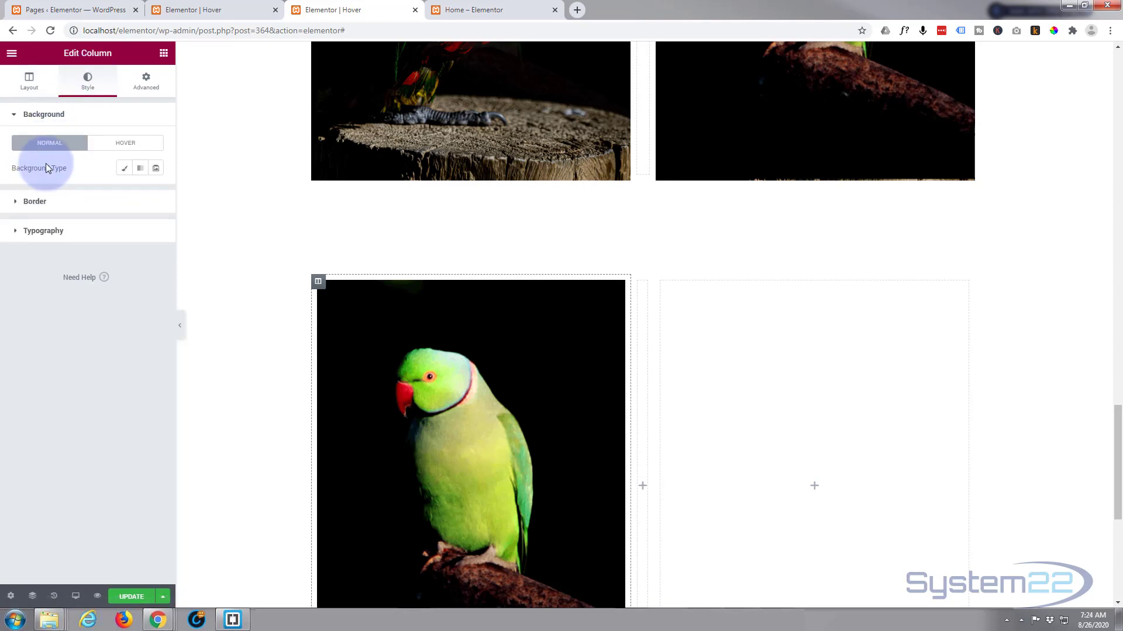
{"action": "left_click", "coordinate": [156, 170]}
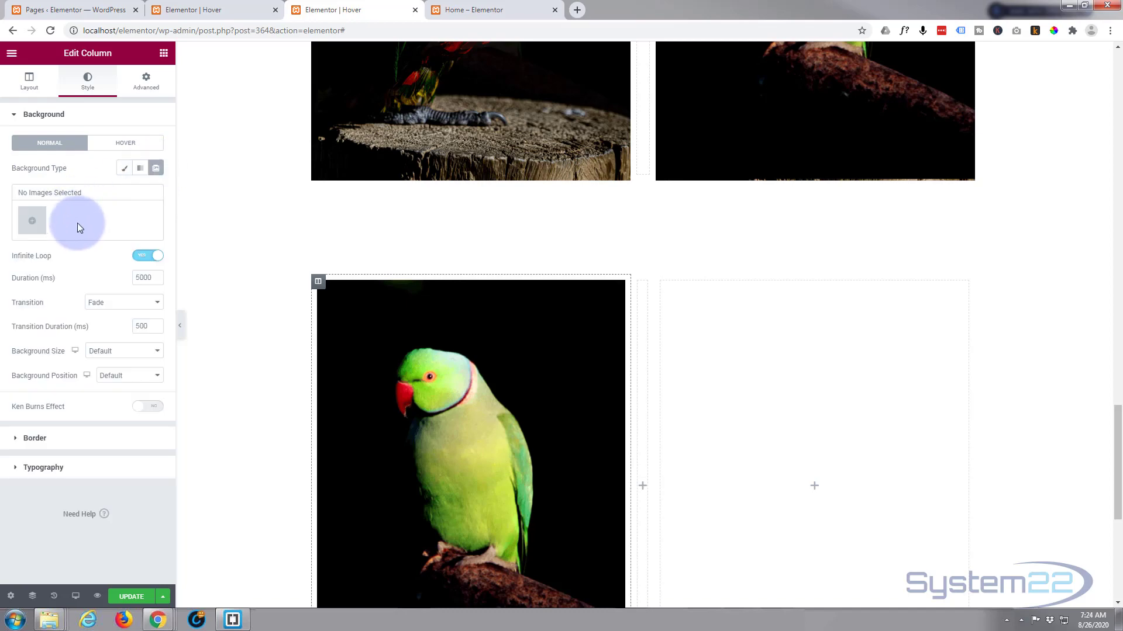
{"action": "left_click", "coordinate": [32, 226]}
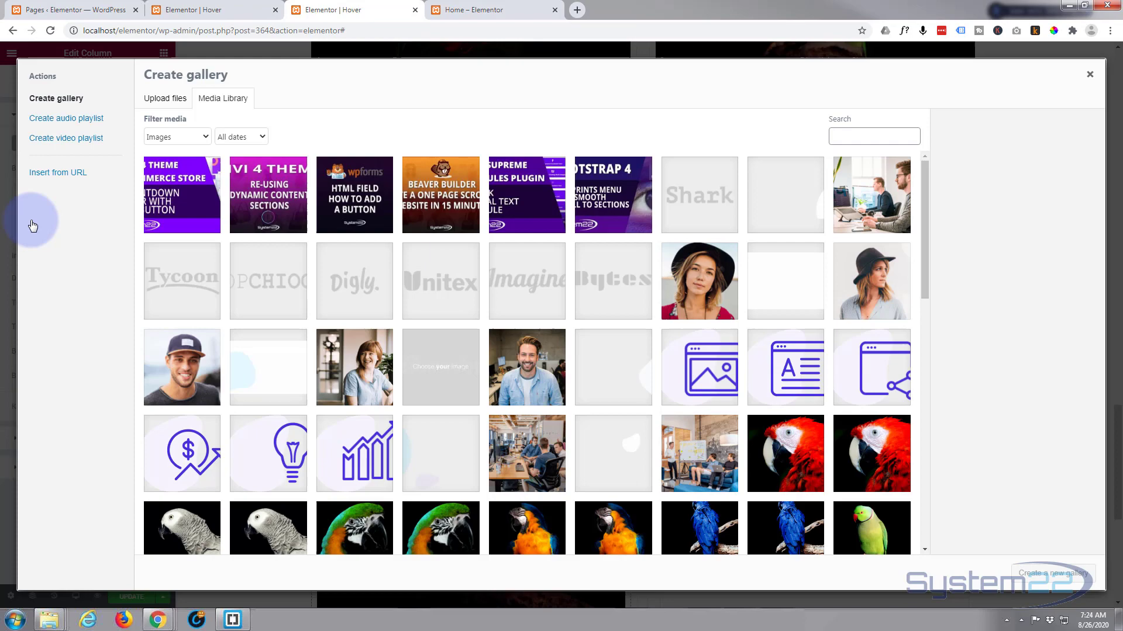
{"action": "scroll", "coordinate": [451, 286], "scroll_direction": "down", "scroll_amount": 5}
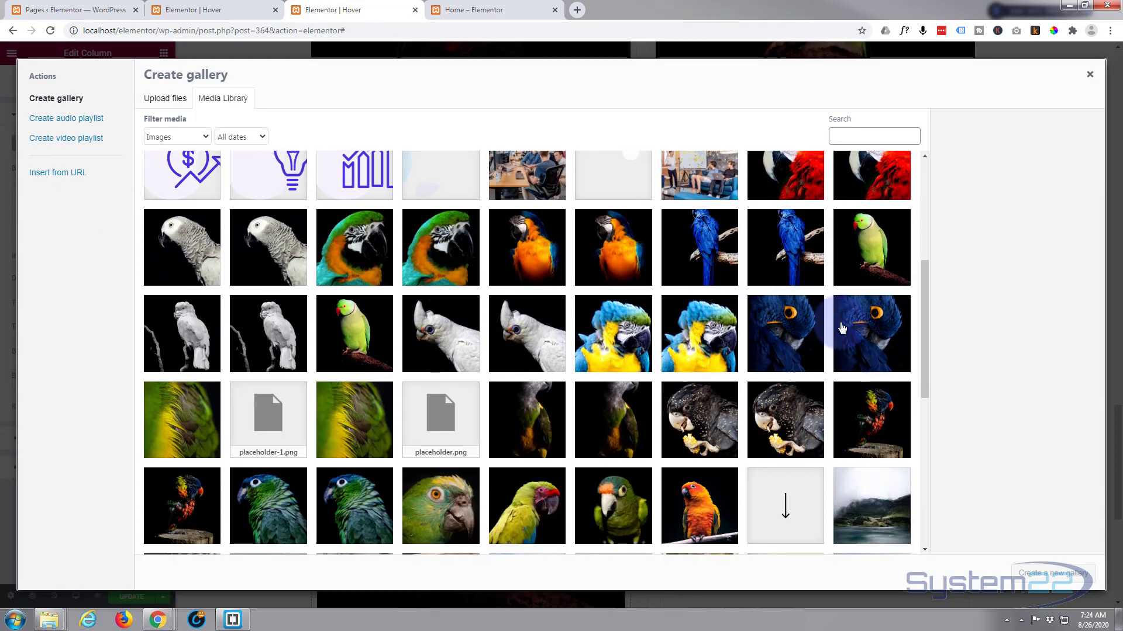
{"action": "left_click", "coordinate": [886, 418]}
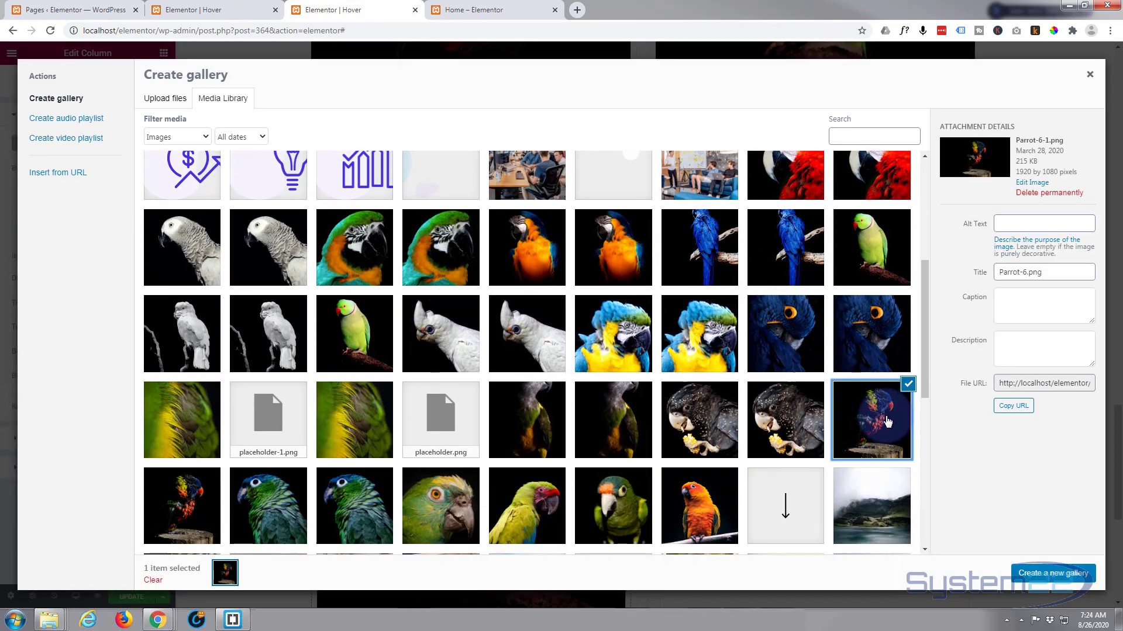
{"action": "left_click", "coordinate": [1065, 576]}
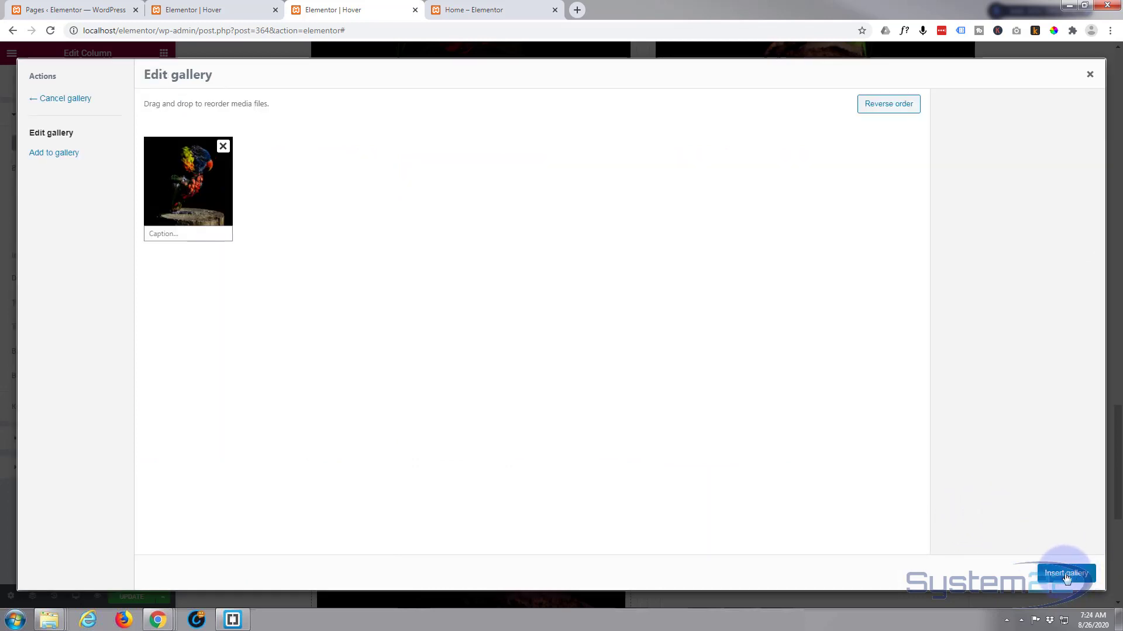
{"action": "left_click", "coordinate": [1067, 578]}
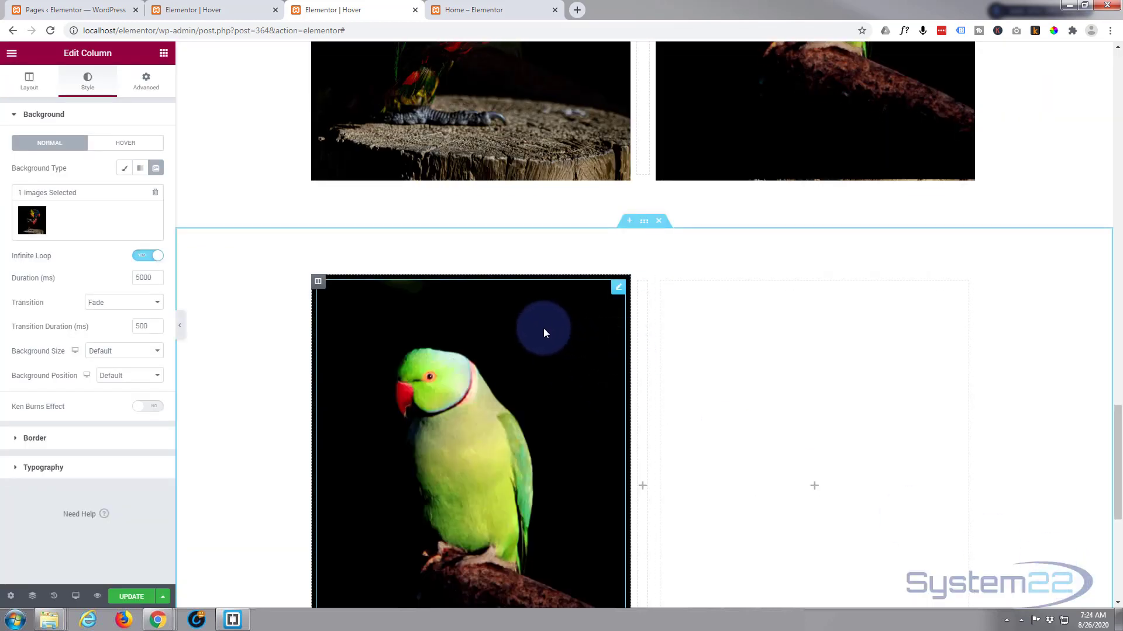
{"action": "scroll", "coordinate": [282, 332], "scroll_direction": "down", "scroll_amount": 1}
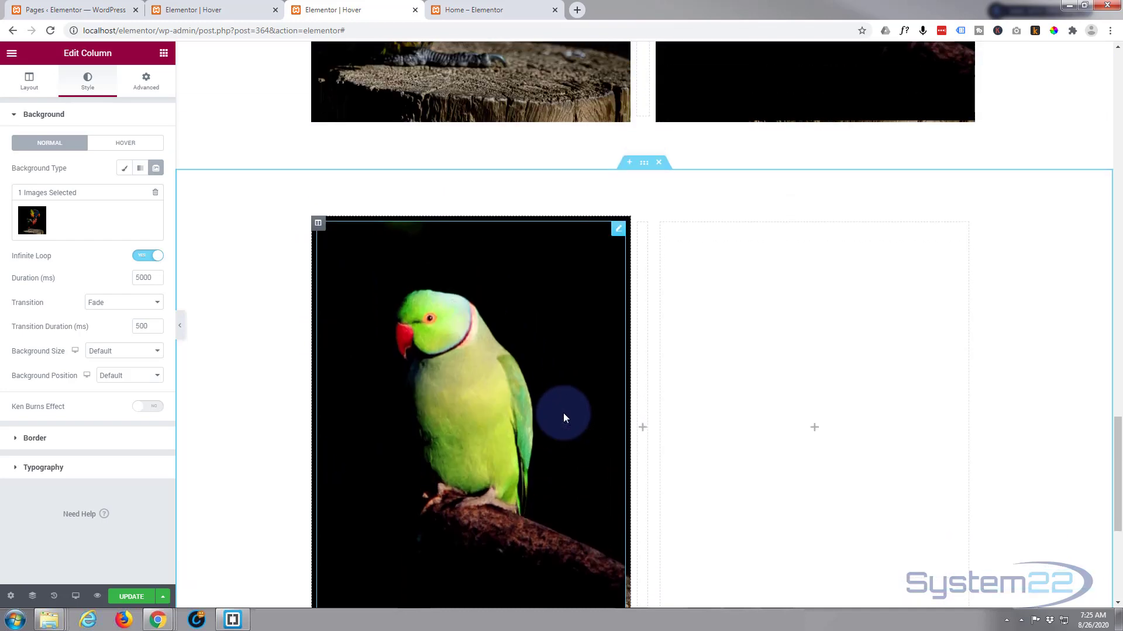
{"action": "scroll", "coordinate": [563, 412], "scroll_direction": "down", "scroll_amount": 1}
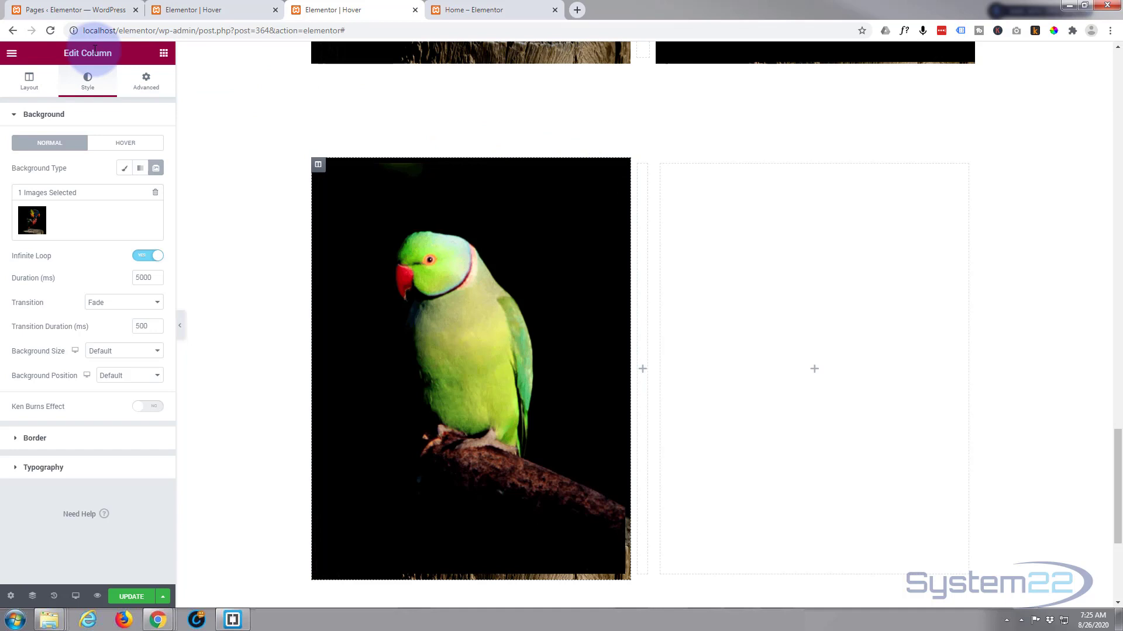
Step: Set the parakeet column's padding to 0 on all sides, then bring up the image's settings
{"action": "left_click", "coordinate": [146, 81]}
{"action": "left_click", "coordinate": [21, 216]}
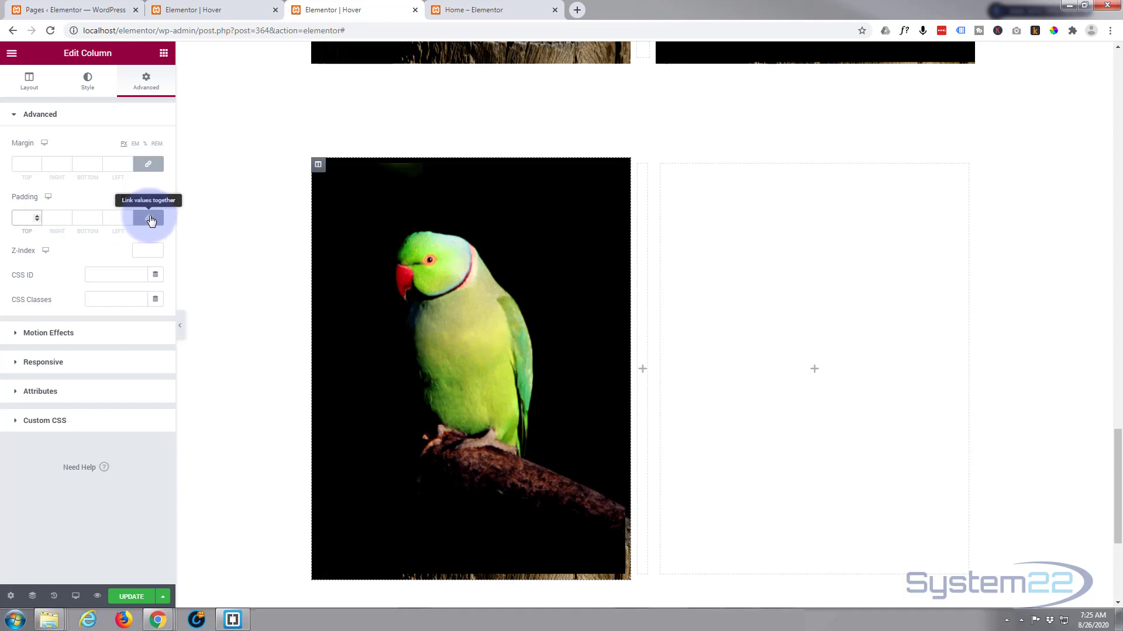
{"action": "left_click", "coordinate": [39, 173]}
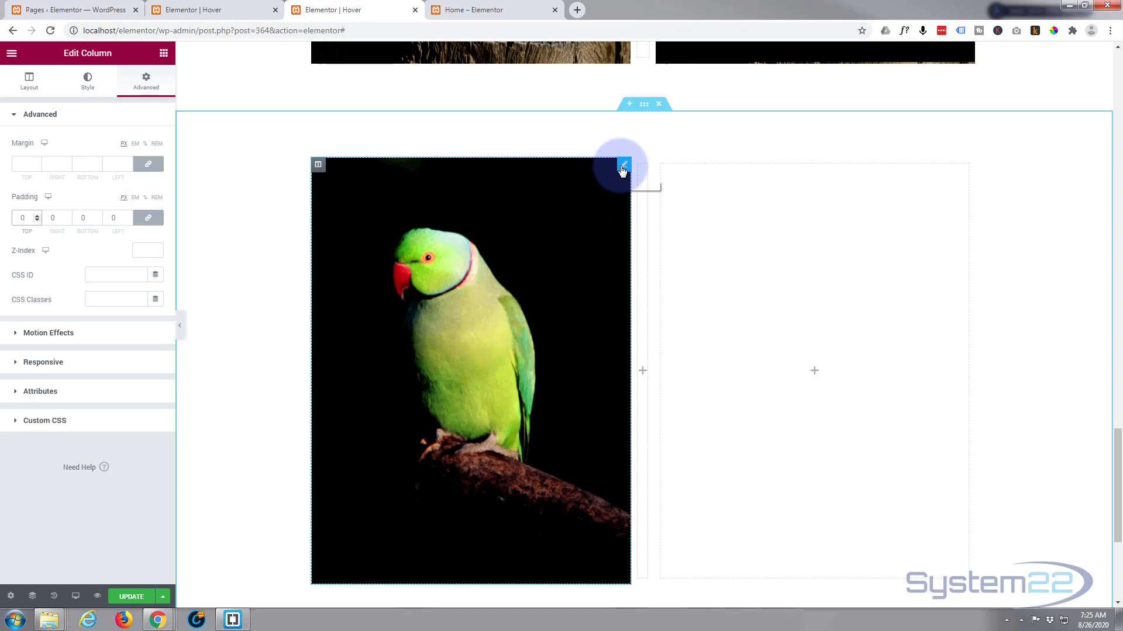
{"action": "left_click", "coordinate": [623, 169]}
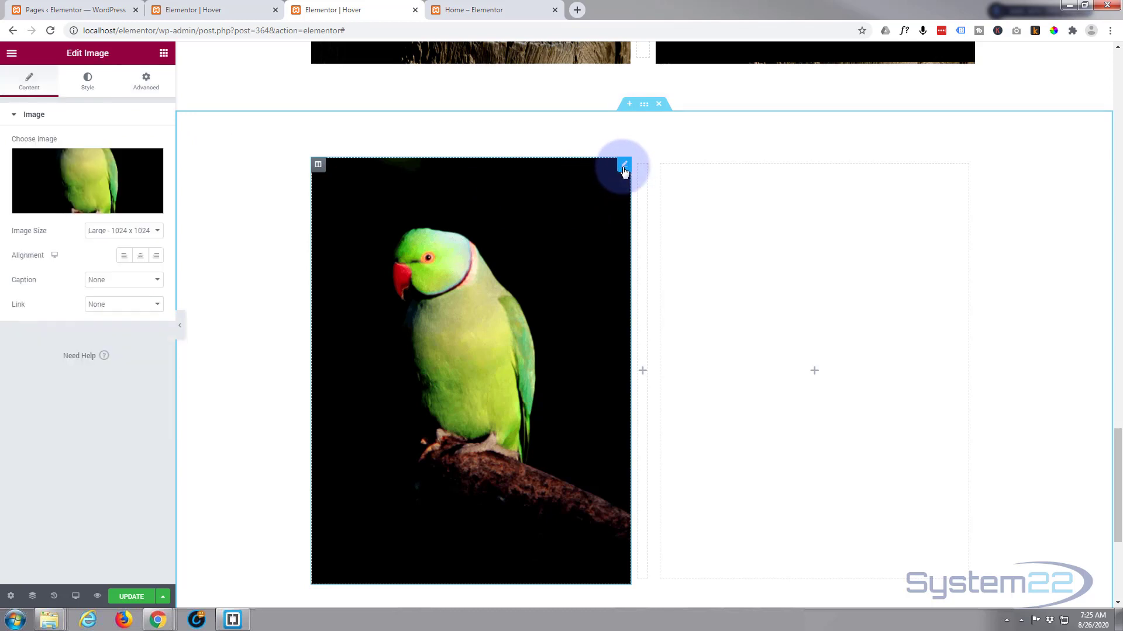
Step: Keep the parakeet's normal opacity full and fade it to 0.1 on hover over 1.2 seconds
{"action": "left_click", "coordinate": [88, 82]}
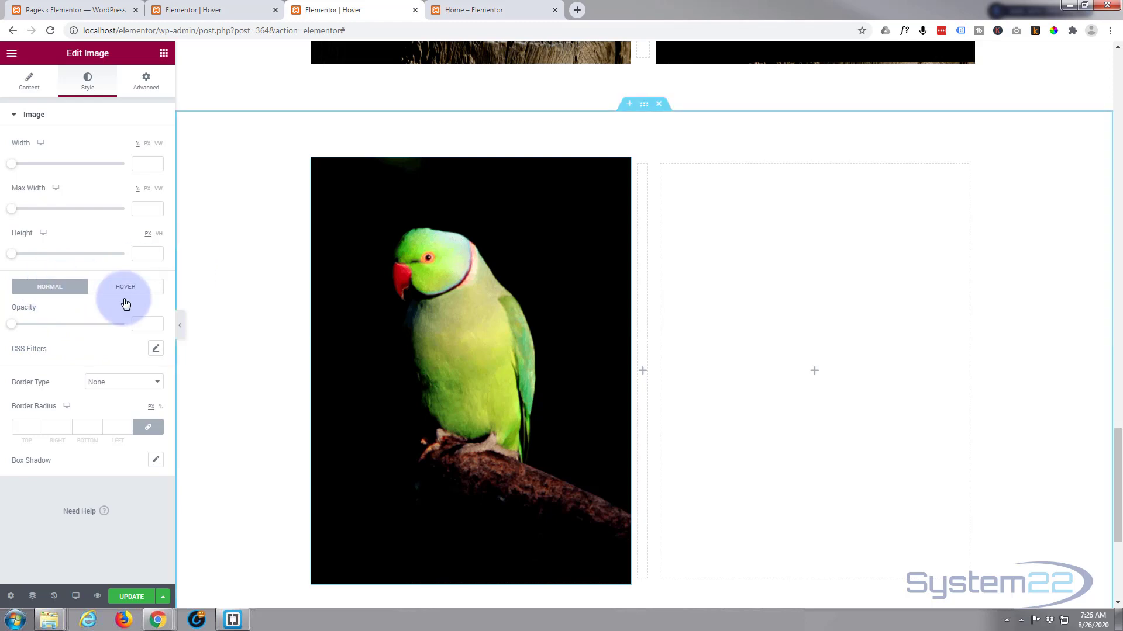
{"action": "left_click_drag", "start_coordinate": [15, 329], "coordinate": [131, 326]}
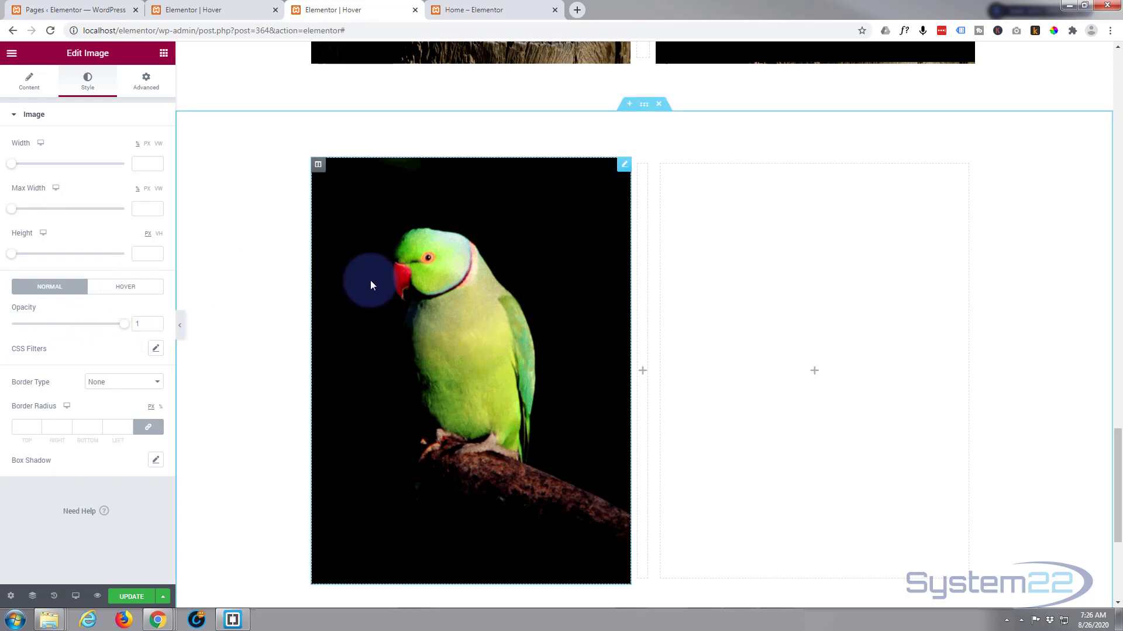
{"action": "left_click", "coordinate": [137, 289]}
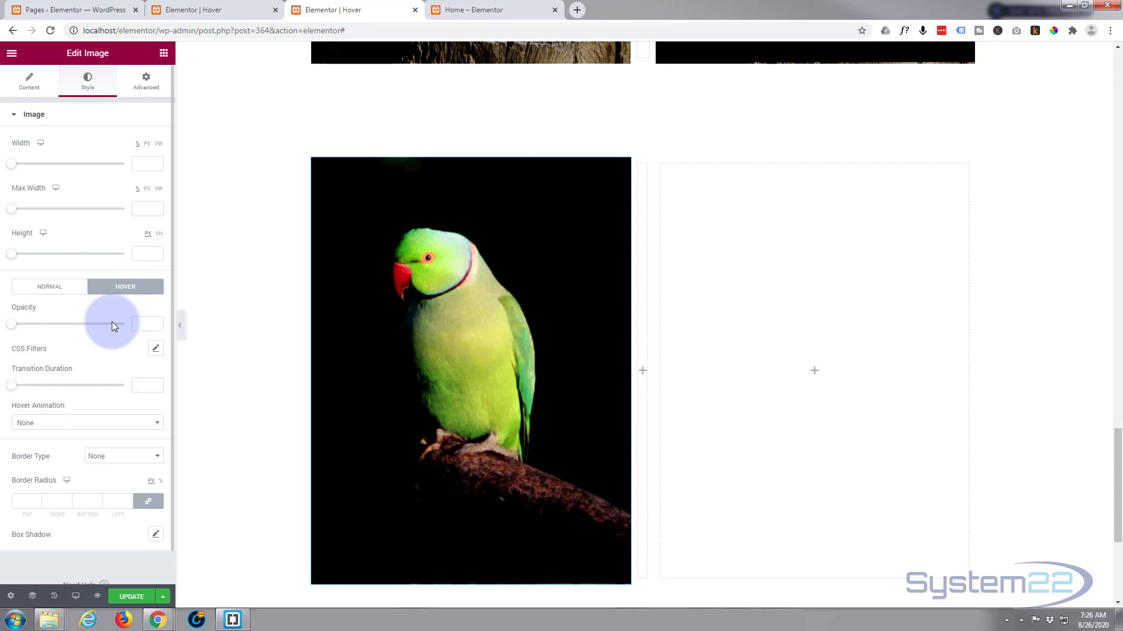
{"action": "mouse_move", "coordinate": [8, 326]}
{"action": "left_mouse_down"}
{"action": "mouse_move", "coordinate": [18, 325]}
{"action": "mouse_move", "coordinate": [1, 329]}
{"action": "left_mouse_up"}
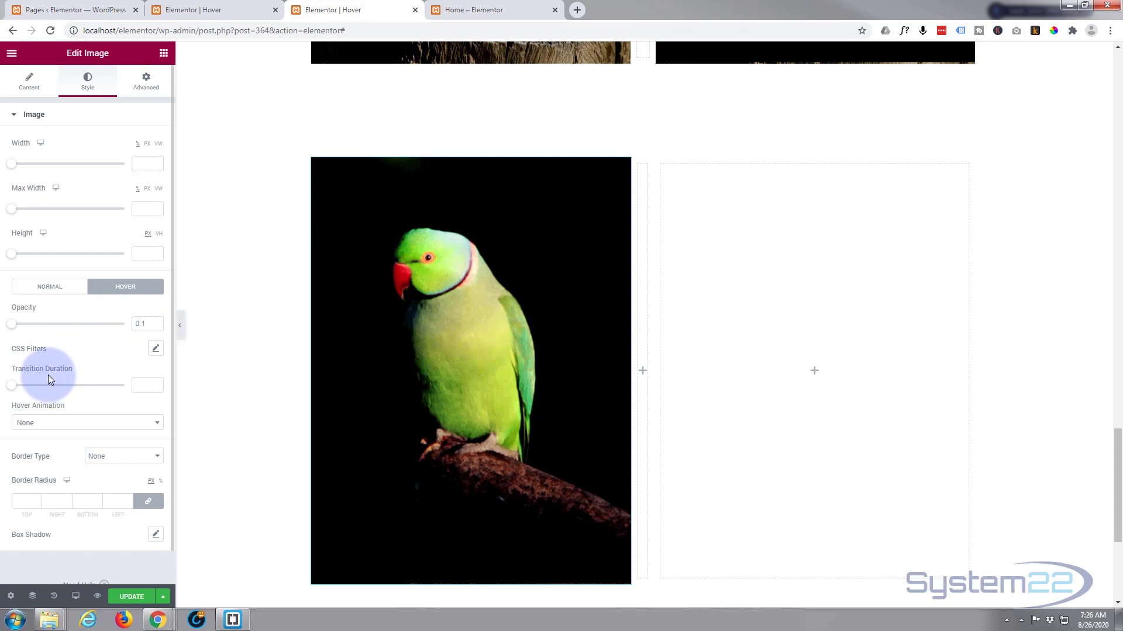
{"action": "left_click_drag", "start_coordinate": [12, 386], "coordinate": [57, 387]}
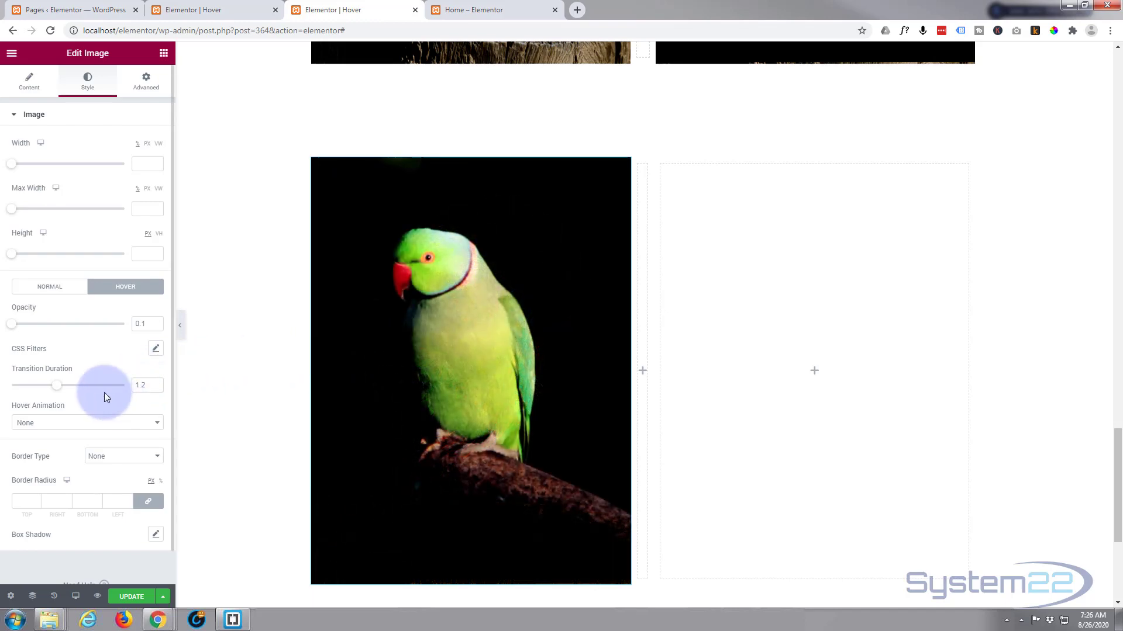
{"action": "scroll", "coordinate": [104, 392], "scroll_direction": "down", "scroll_amount": 1}
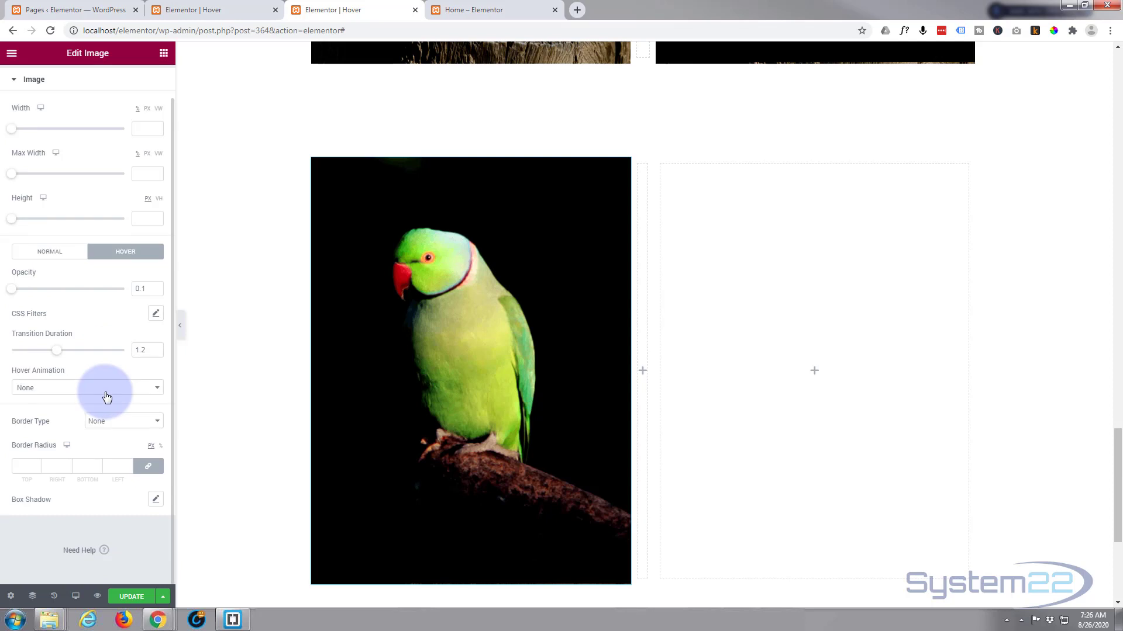
{"action": "scroll", "coordinate": [92, 201], "scroll_direction": "up", "scroll_amount": 1}
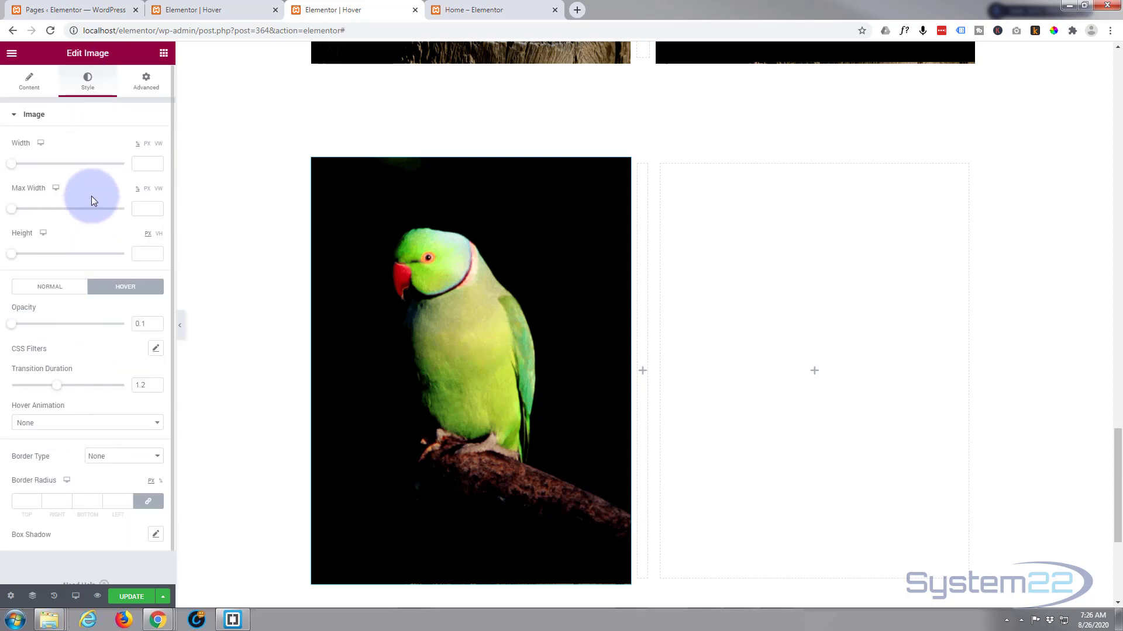
{"action": "left_click", "coordinate": [84, 93]}
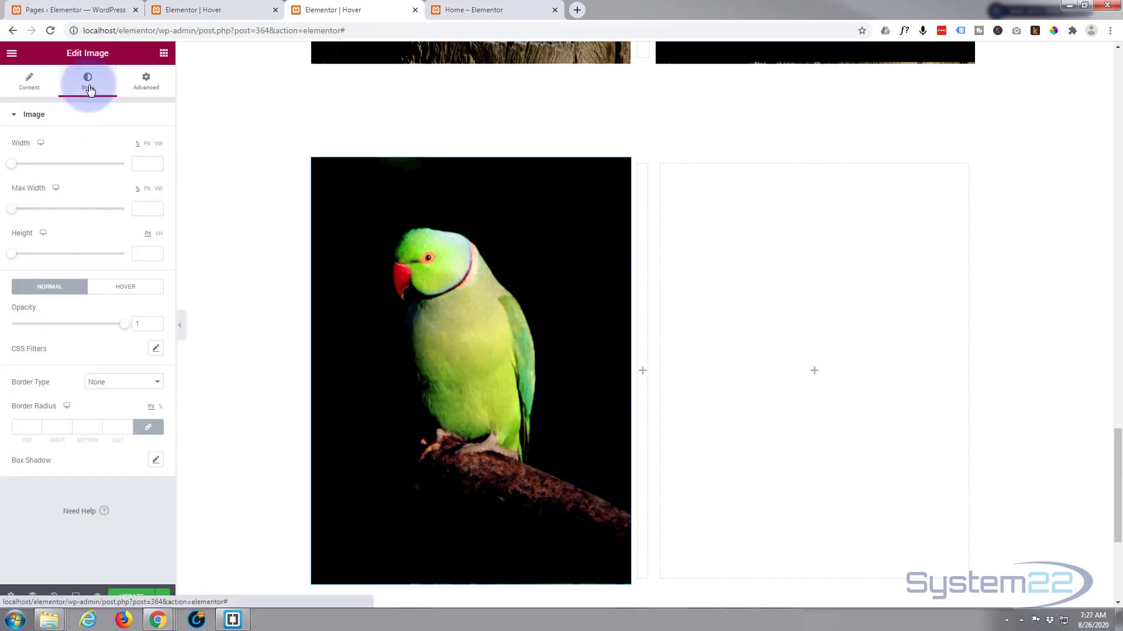
Step: Set the parakeet image's Link option to Custom URL
{"action": "left_click", "coordinate": [30, 83]}
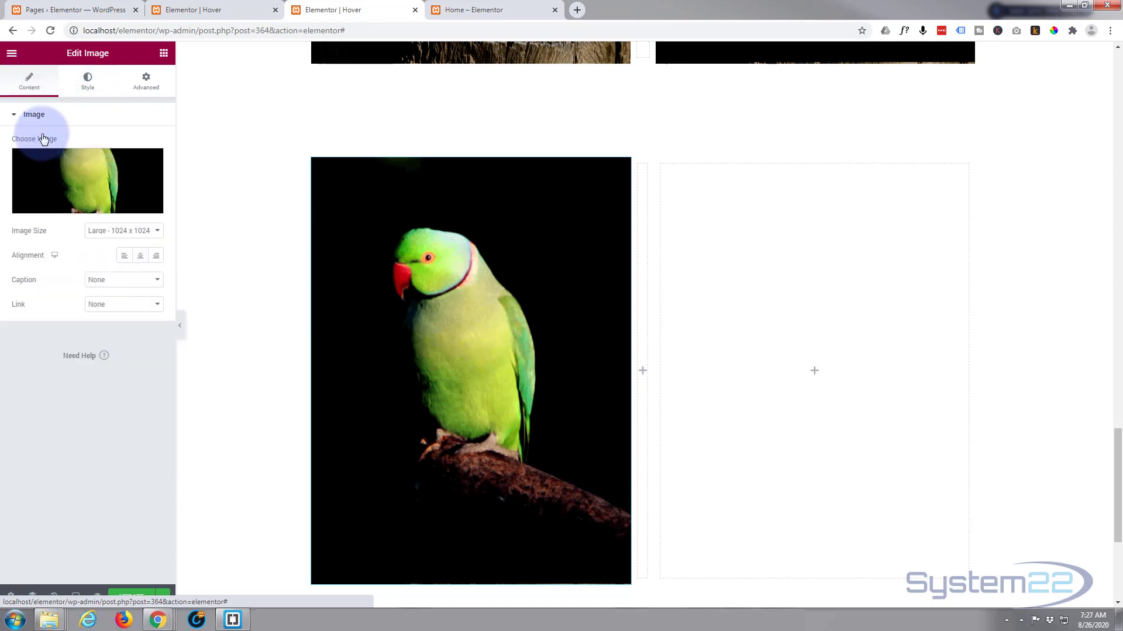
{"action": "left_click", "coordinate": [27, 305]}
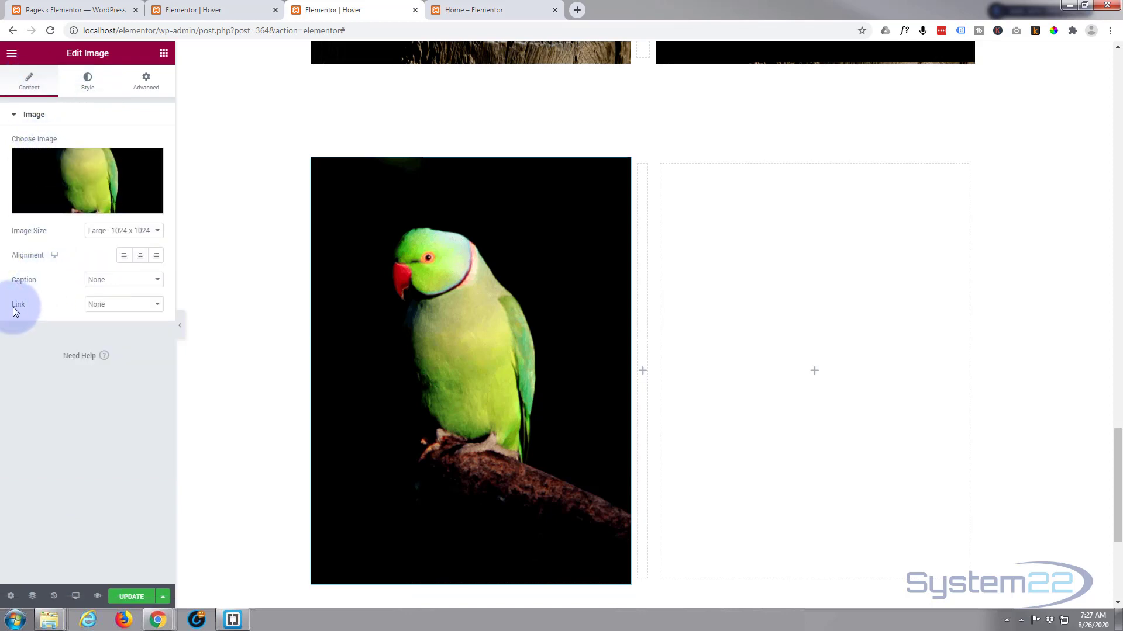
{"action": "left_click", "coordinate": [157, 305]}
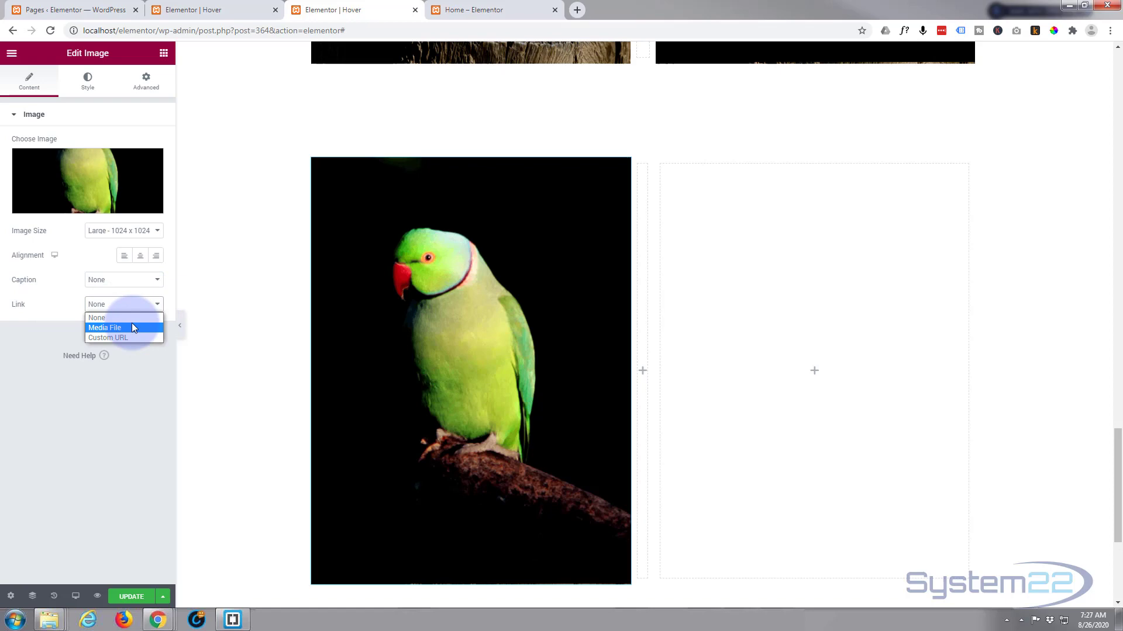
{"action": "mouse_move", "coordinate": [402, 328]}
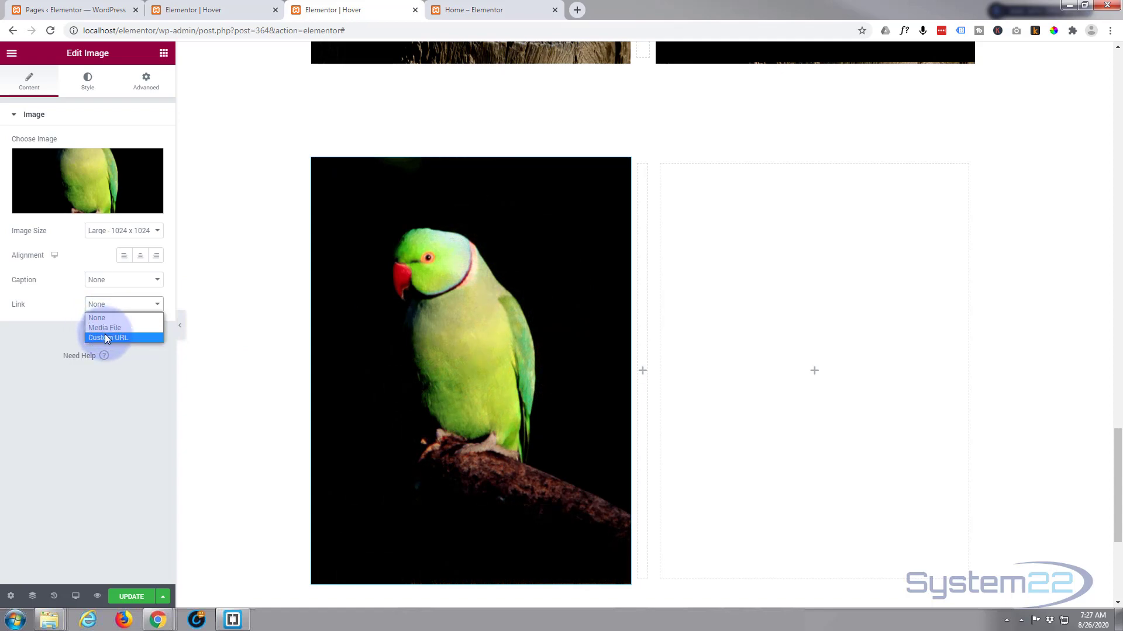
{"action": "left_click", "coordinate": [106, 337]}
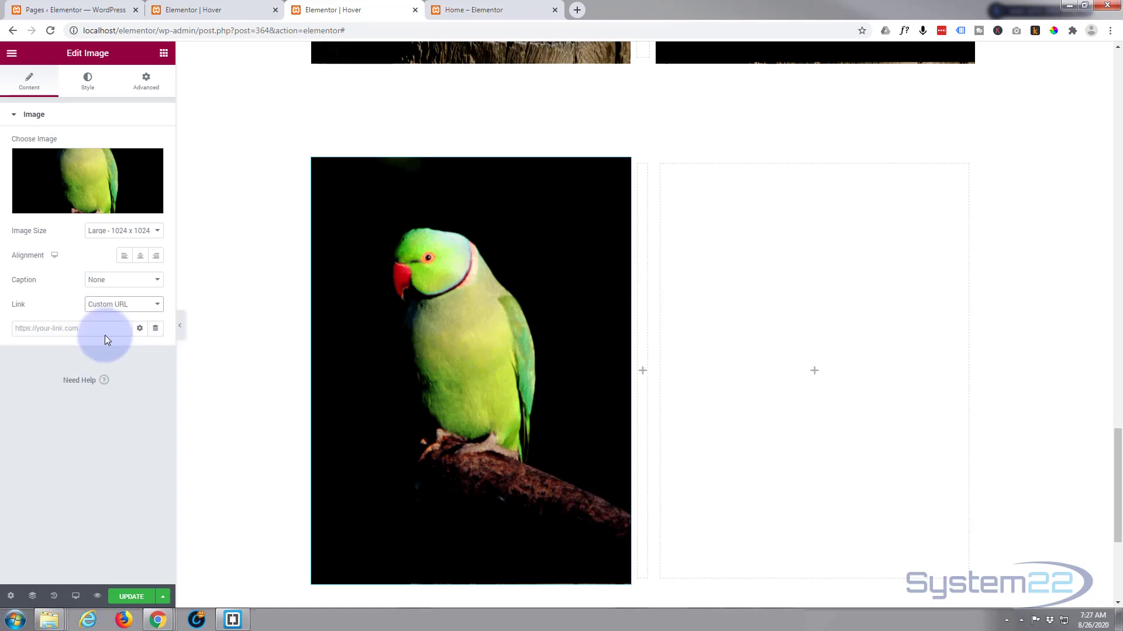
Step: Copy the Portfolio page's link address from the site's Home tab and return to the editor
{"action": "left_click", "coordinate": [515, 10]}
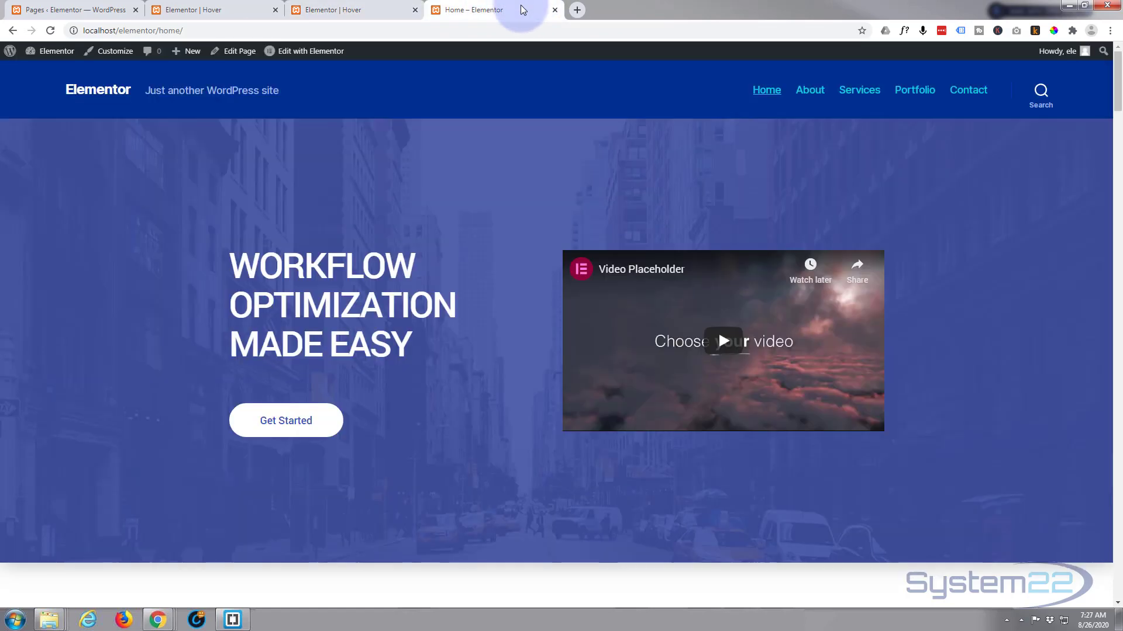
{"action": "right_click", "coordinate": [917, 92]}
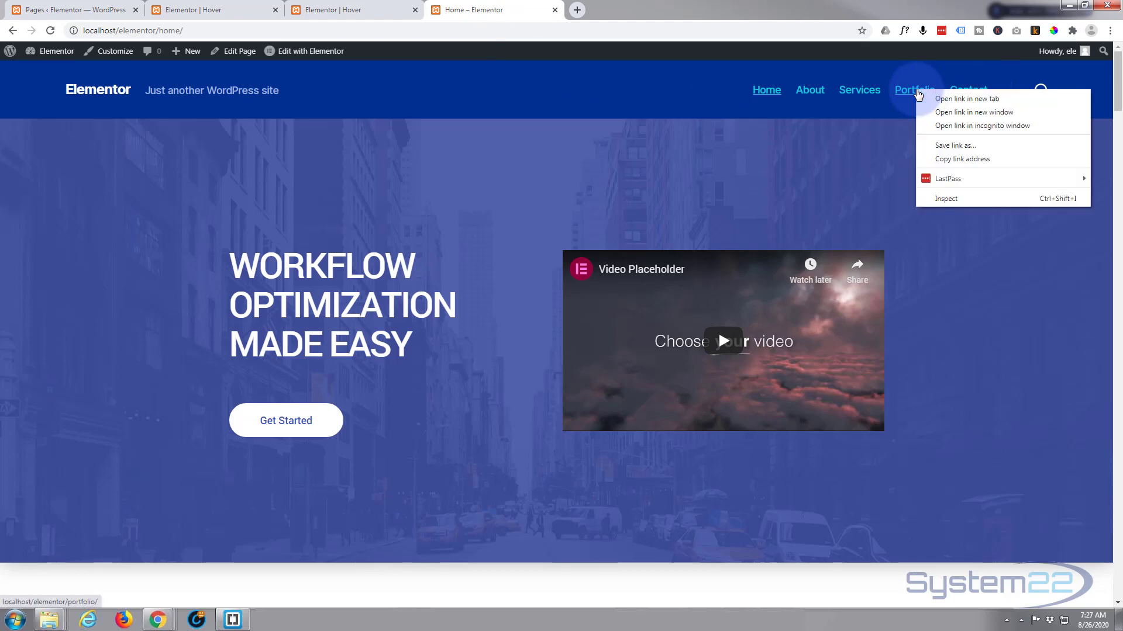
{"action": "left_click", "coordinate": [943, 159]}
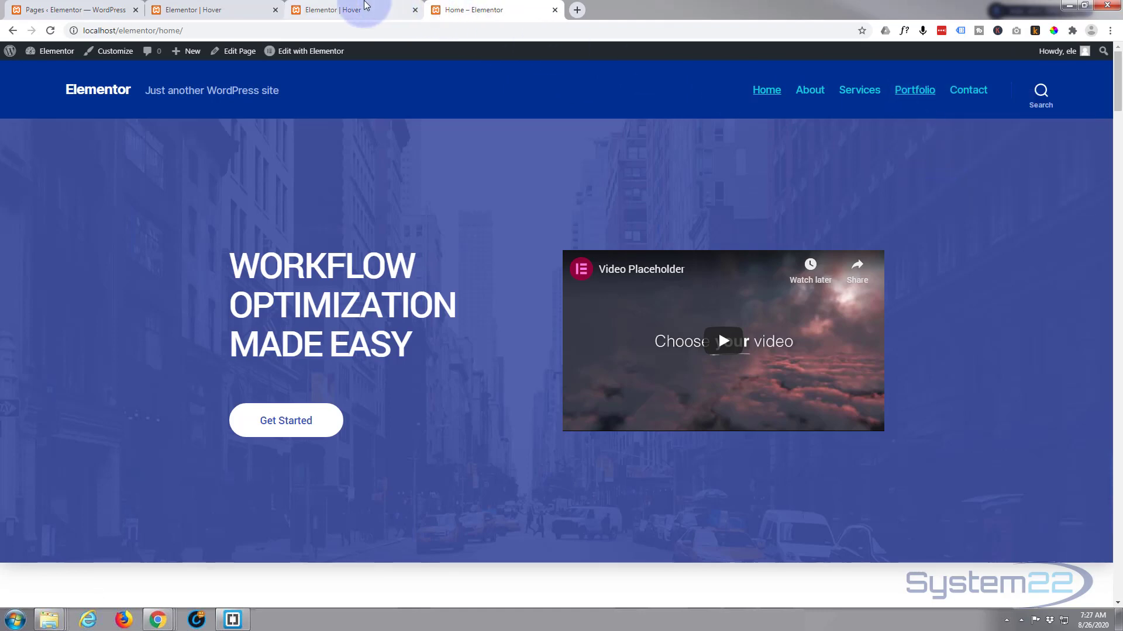
{"action": "left_click", "coordinate": [345, 10]}
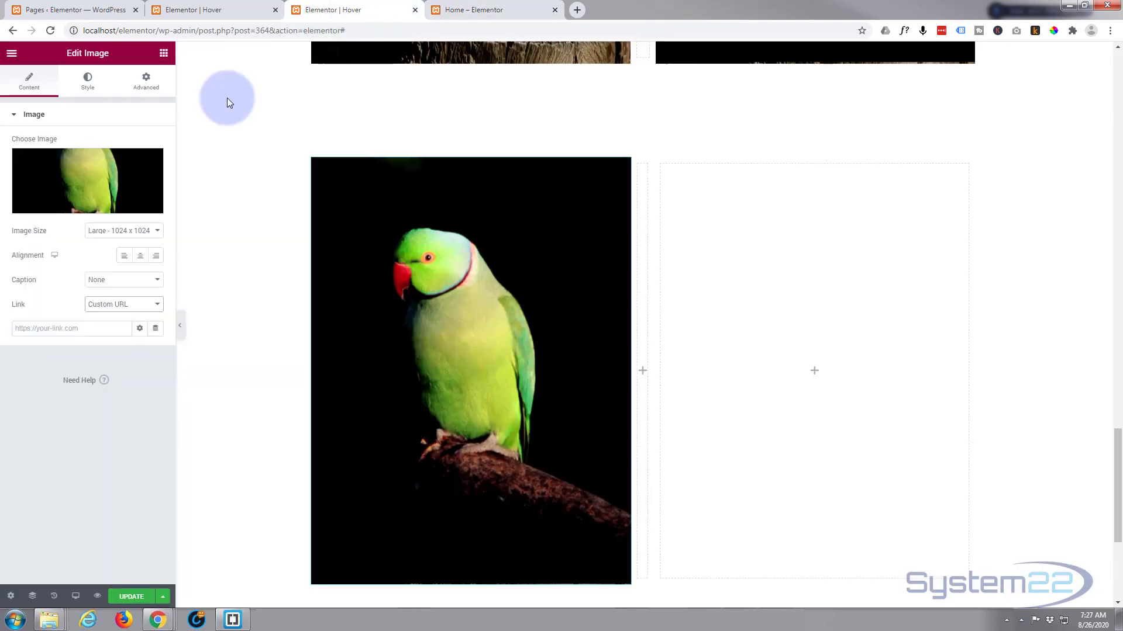
{"action": "left_click", "coordinate": [51, 325]}
{"action": "type", "text": "http://localhost/elementor/portfolio/"}
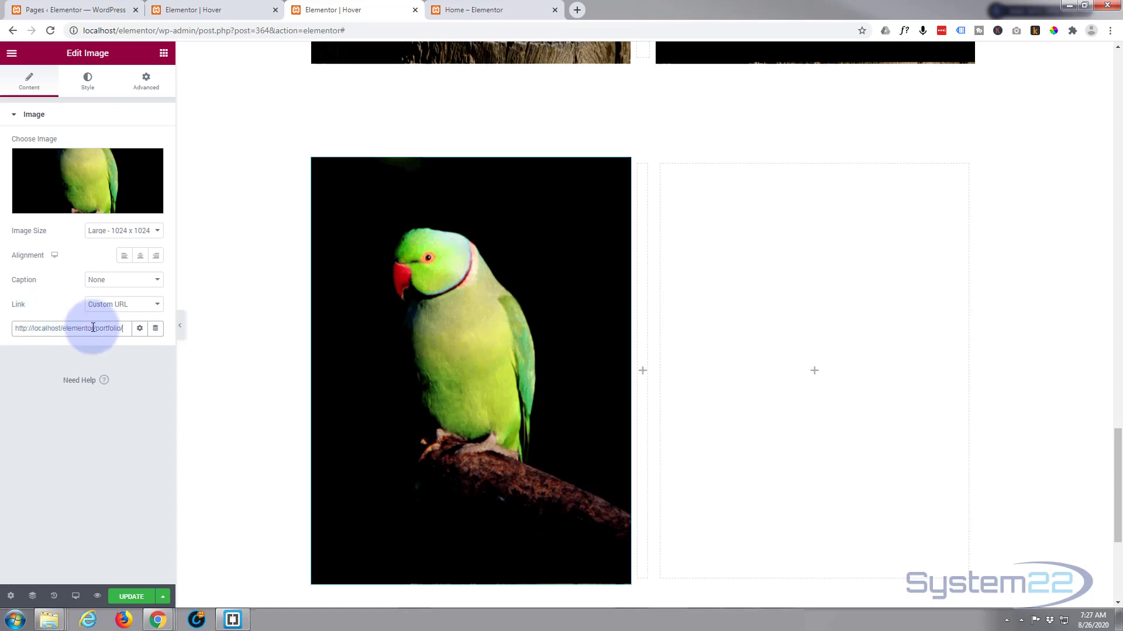
{"action": "left_click", "coordinate": [142, 332]}
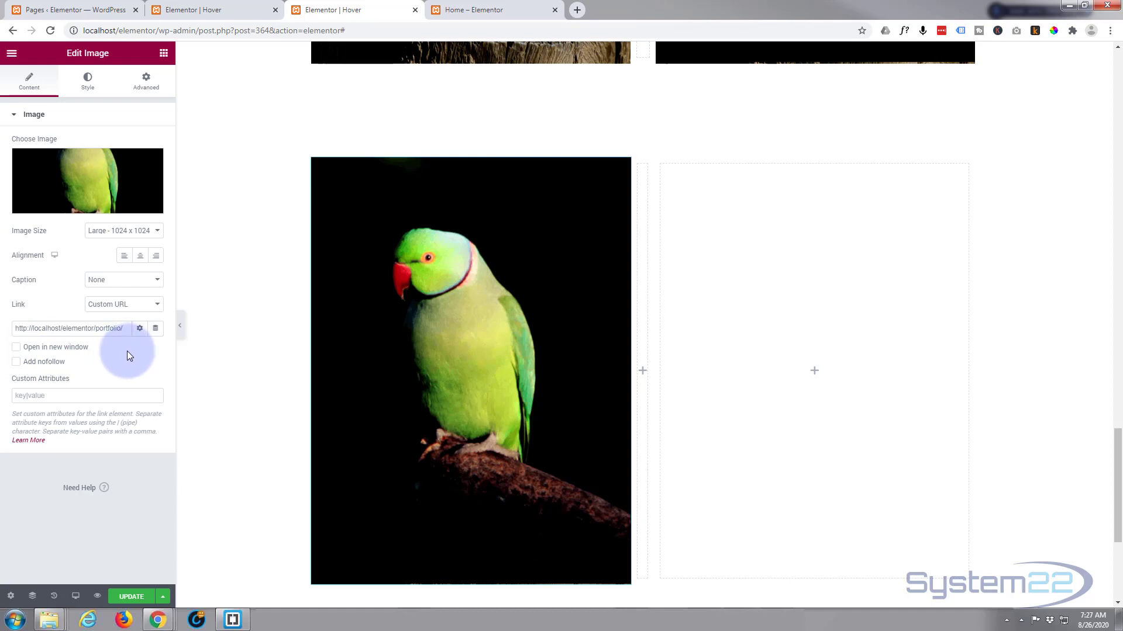
{"action": "left_click", "coordinate": [132, 597]}
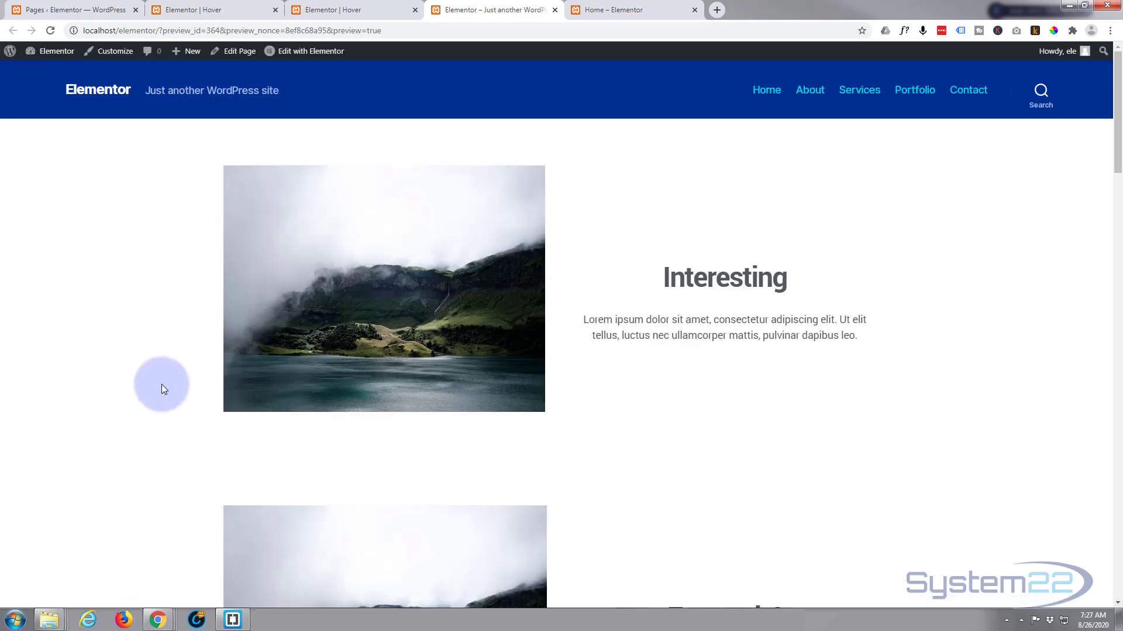
Step: In the preview, hover the parakeet to reveal the lorikeet, follow its Portfolio link, and return
{"action": "scroll", "coordinate": [160, 375], "scroll_direction": "down", "scroll_amount": 8}
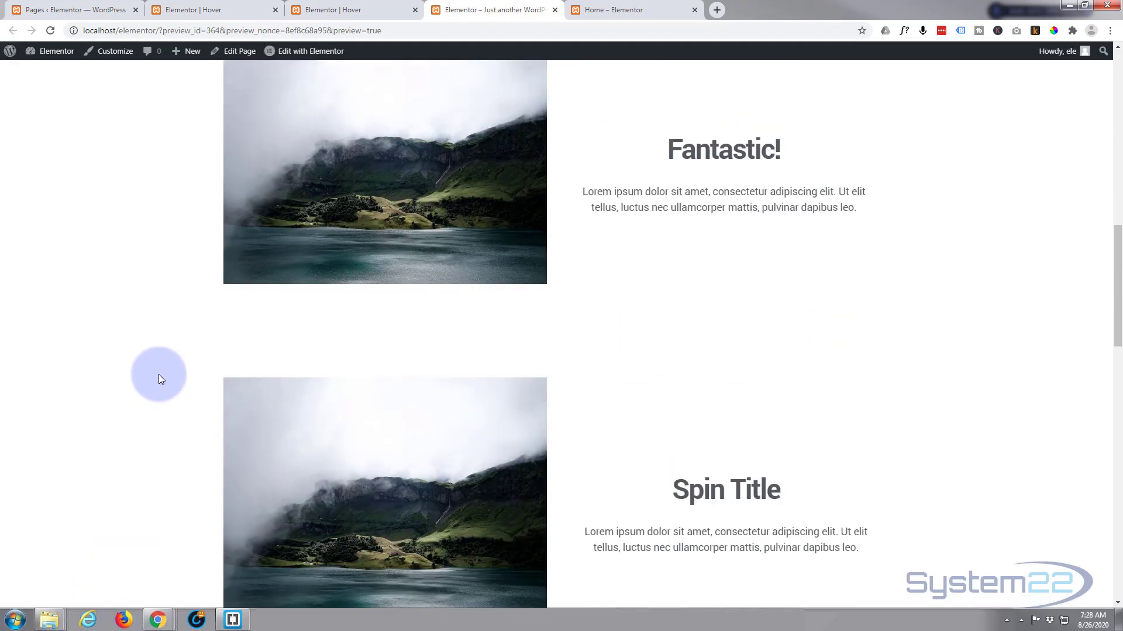
{"action": "scroll", "coordinate": [159, 378], "scroll_direction": "down", "scroll_amount": 13}
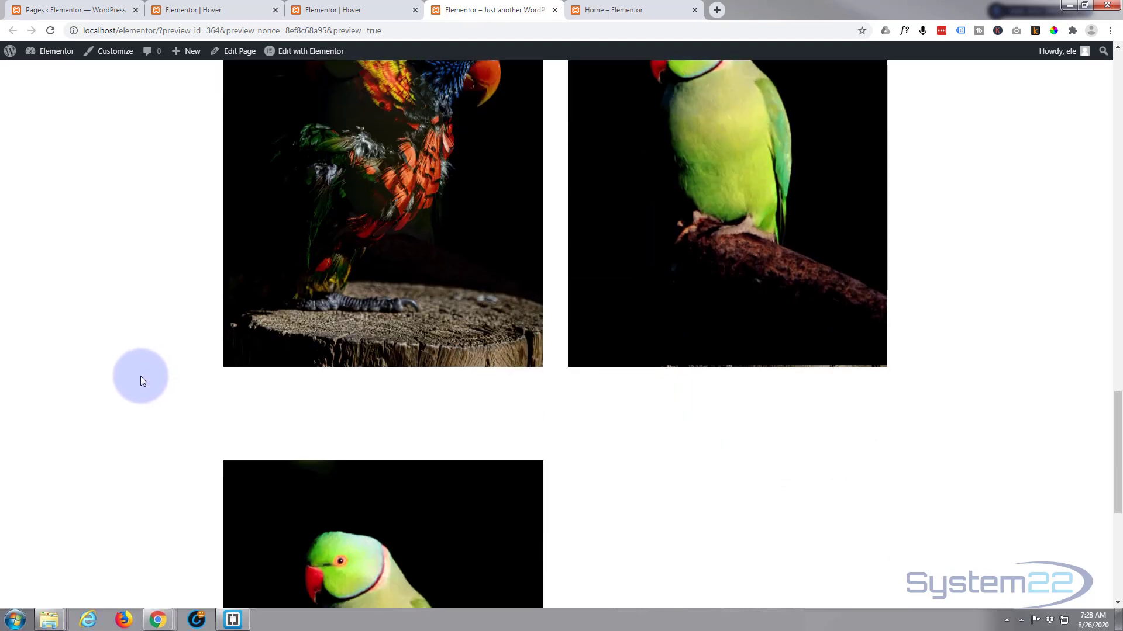
{"action": "scroll", "coordinate": [139, 379], "scroll_direction": "down", "scroll_amount": 7}
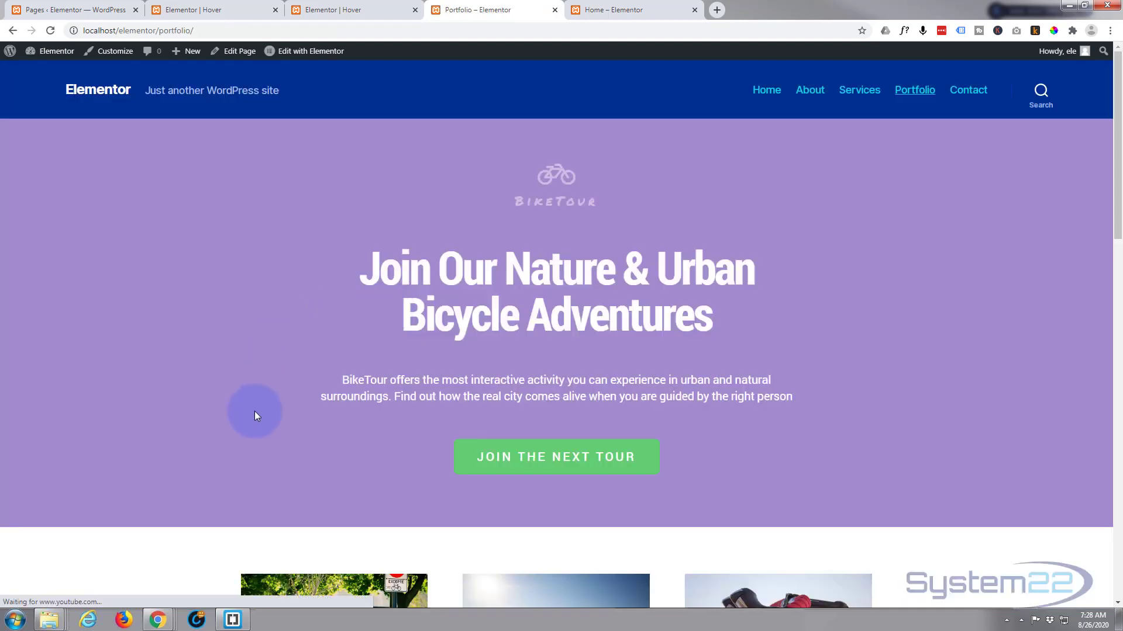
{"action": "scroll", "coordinate": [254, 412], "scroll_direction": "down", "scroll_amount": 5}
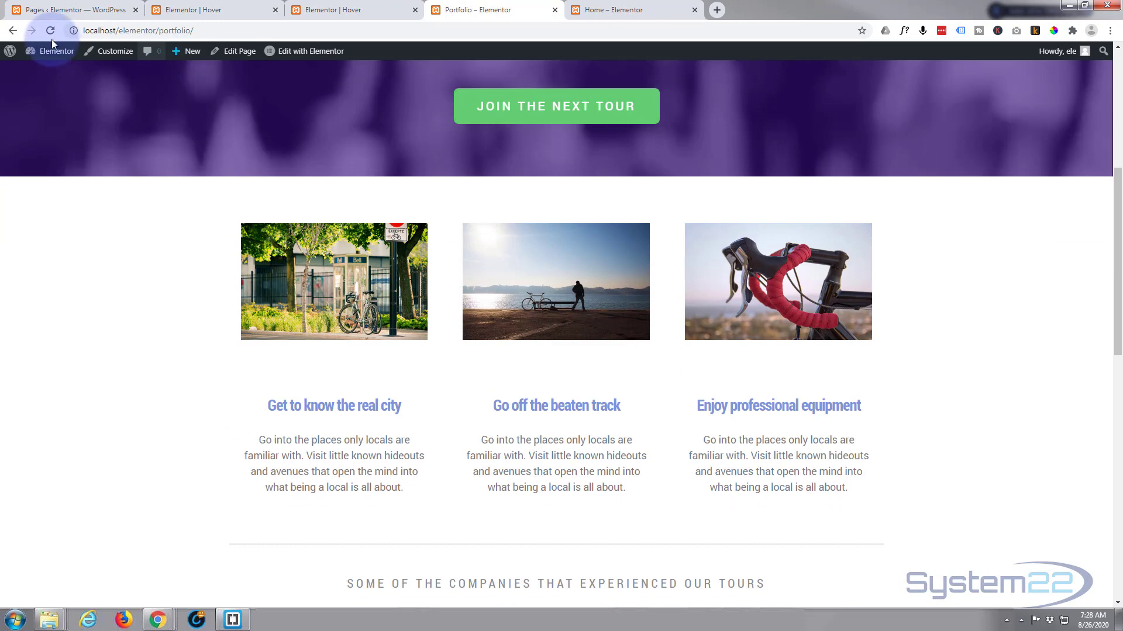
{"action": "left_click", "coordinate": [12, 31]}
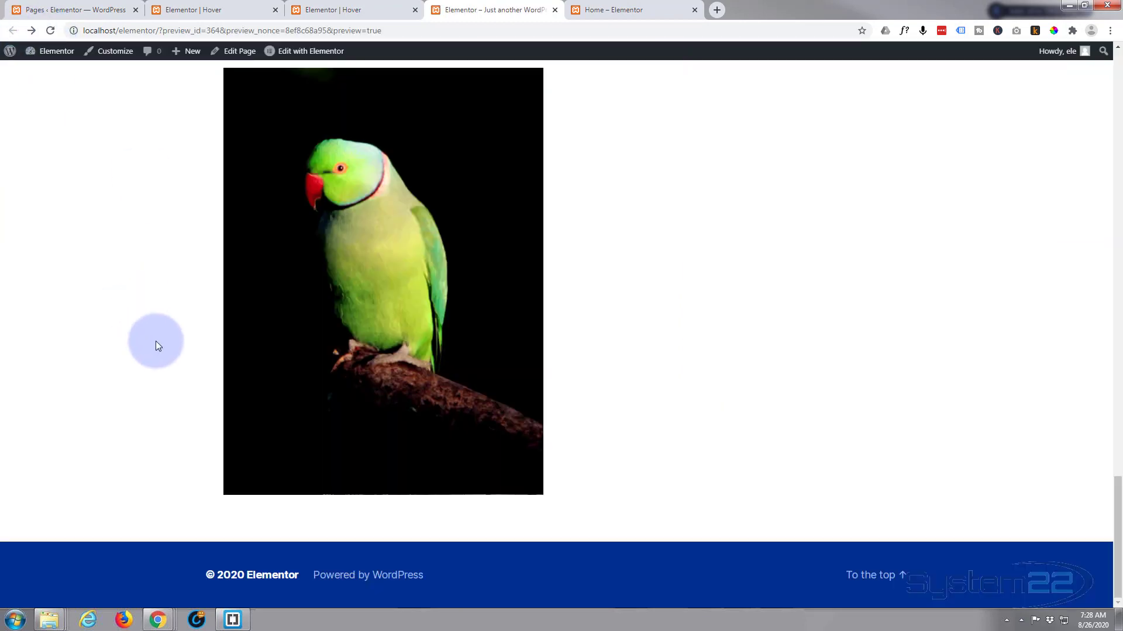
{"action": "scroll", "coordinate": [155, 342], "scroll_direction": "up", "scroll_amount": 3}
{"action": "scroll", "coordinate": [155, 340], "scroll_direction": "down", "scroll_amount": 2}
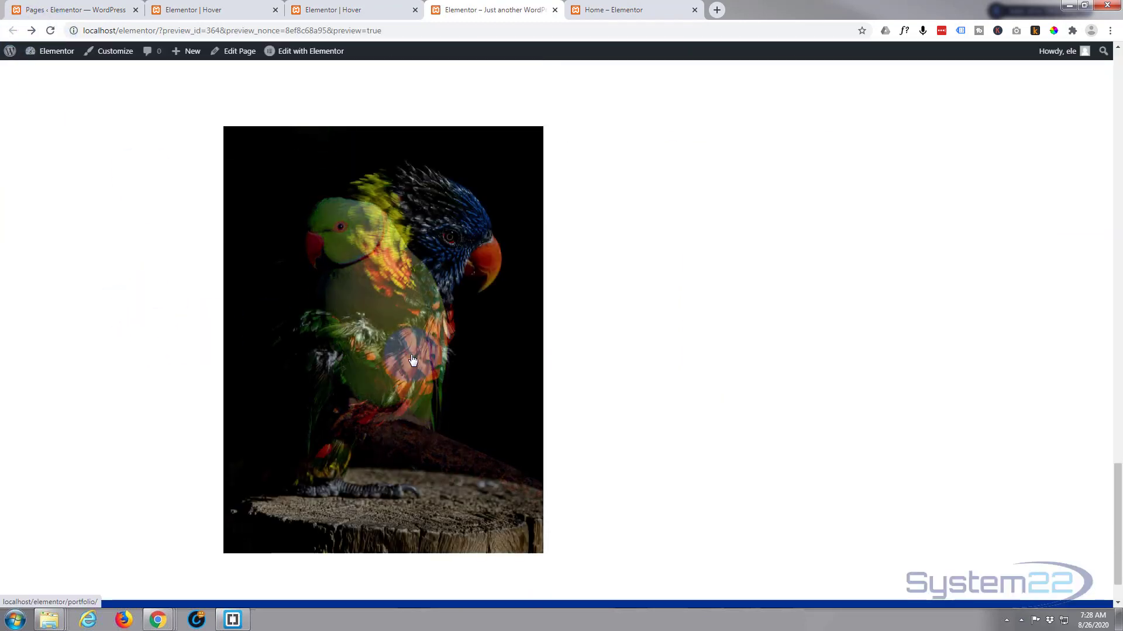
{"action": "scroll", "coordinate": [414, 373], "scroll_direction": "up", "scroll_amount": 1}
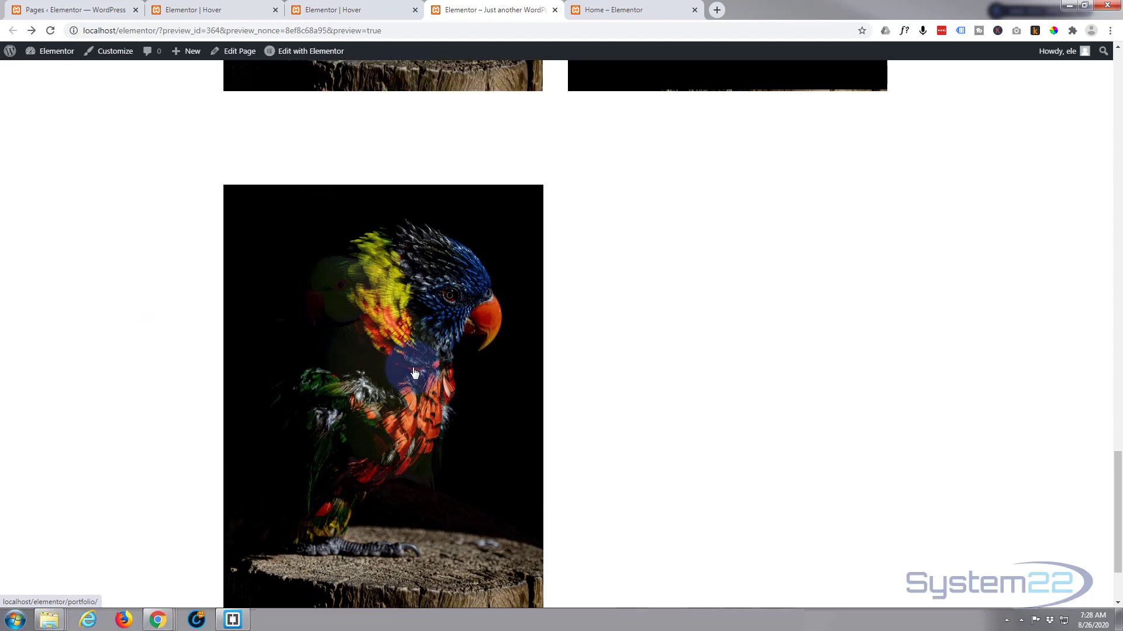
Step: Duplicate the green parrot image widget and move the copy into the empty right column
{"action": "left_click", "coordinate": [364, 7]}
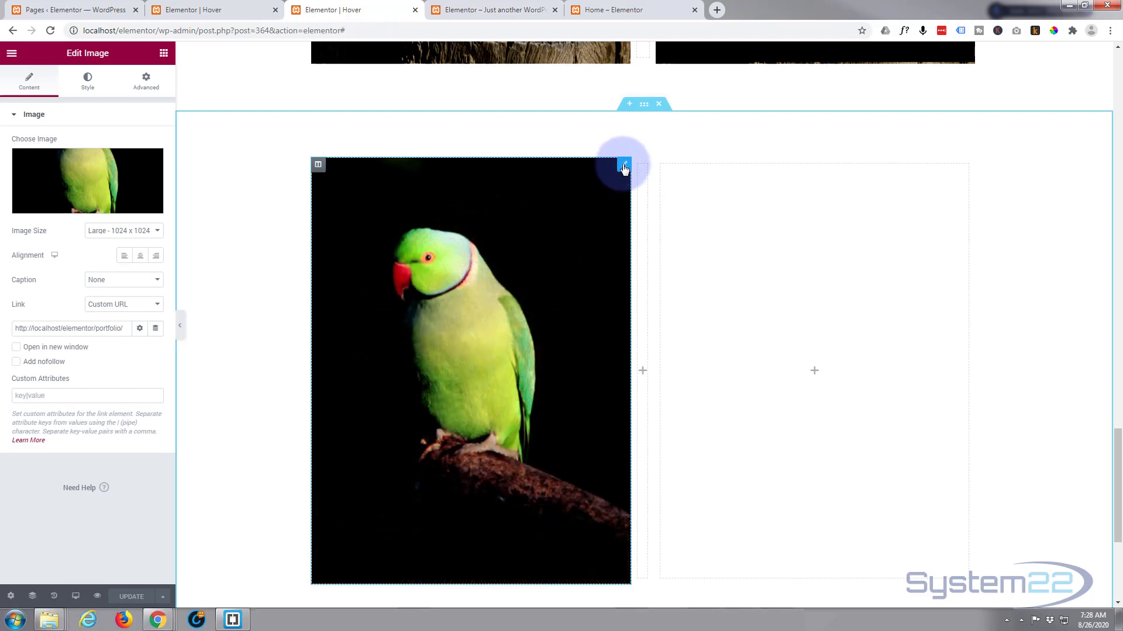
{"action": "right_click", "coordinate": [623, 169]}
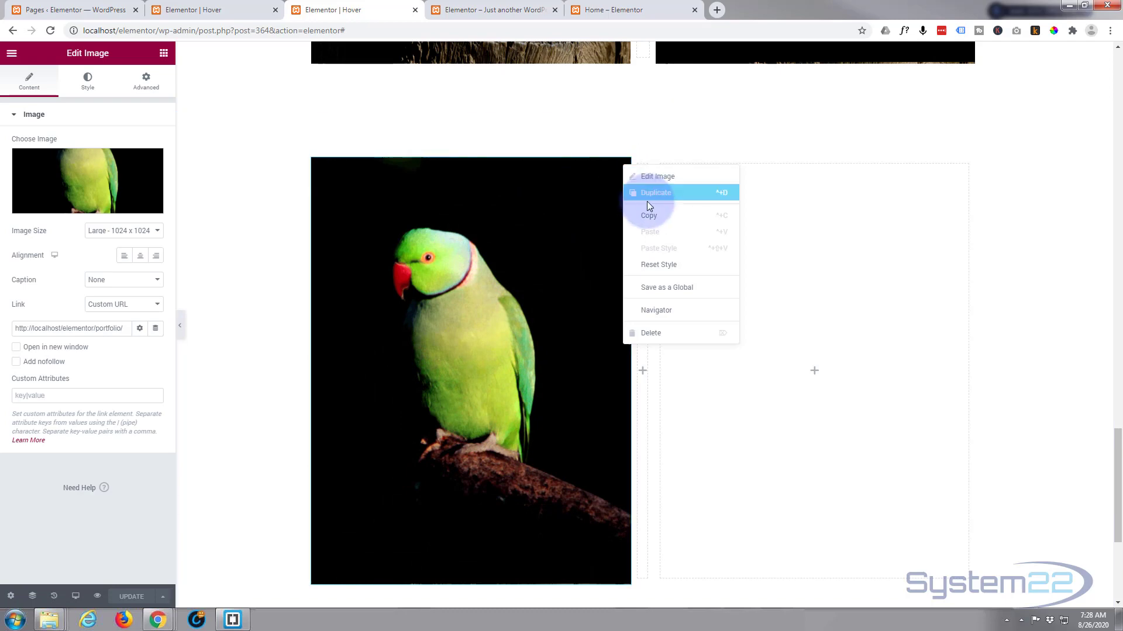
{"action": "left_click", "coordinate": [654, 199]}
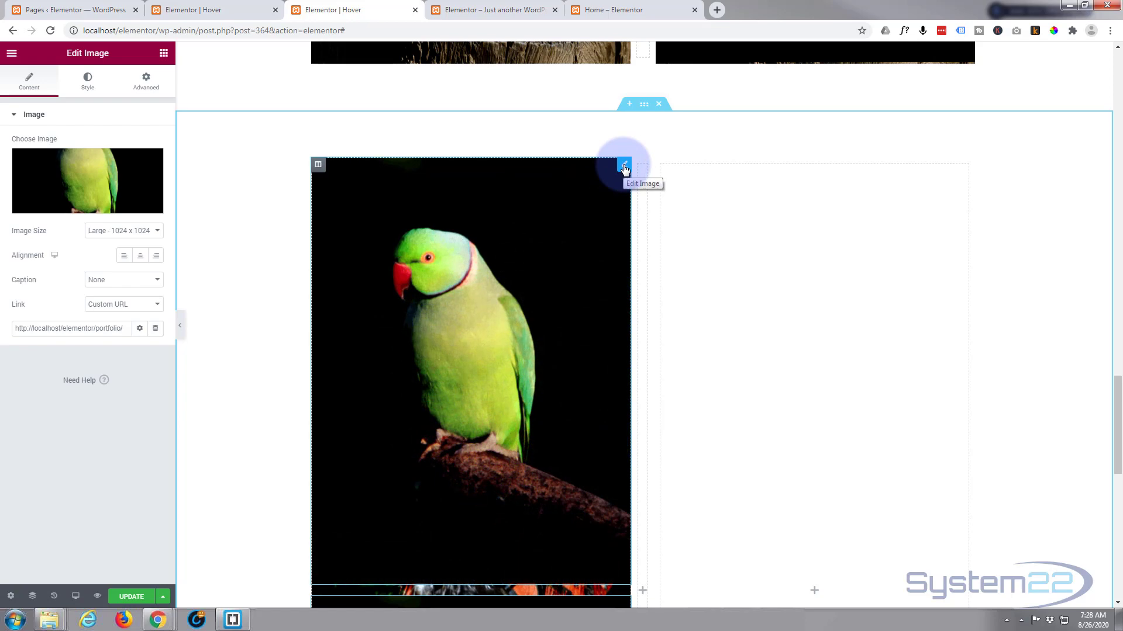
{"action": "left_click_drag", "start_coordinate": [624, 168], "coordinate": [779, 184]}
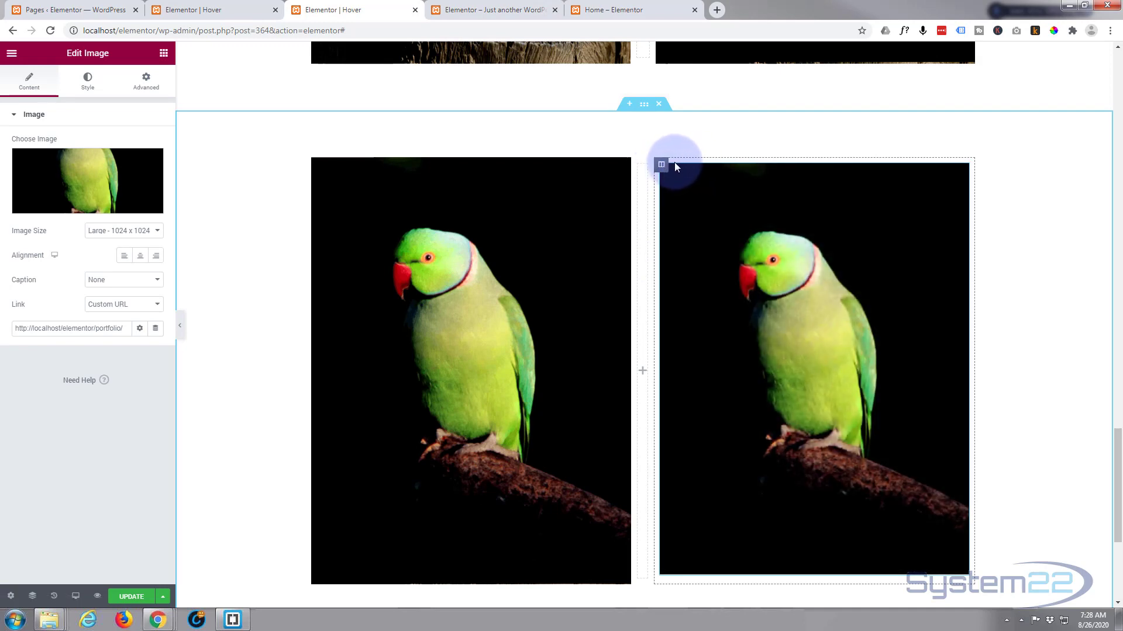
Step: Give the right column a slideshow background containing the rainbow lorikeet image Parrot-6-1.png
{"action": "left_click", "coordinate": [661, 165]}
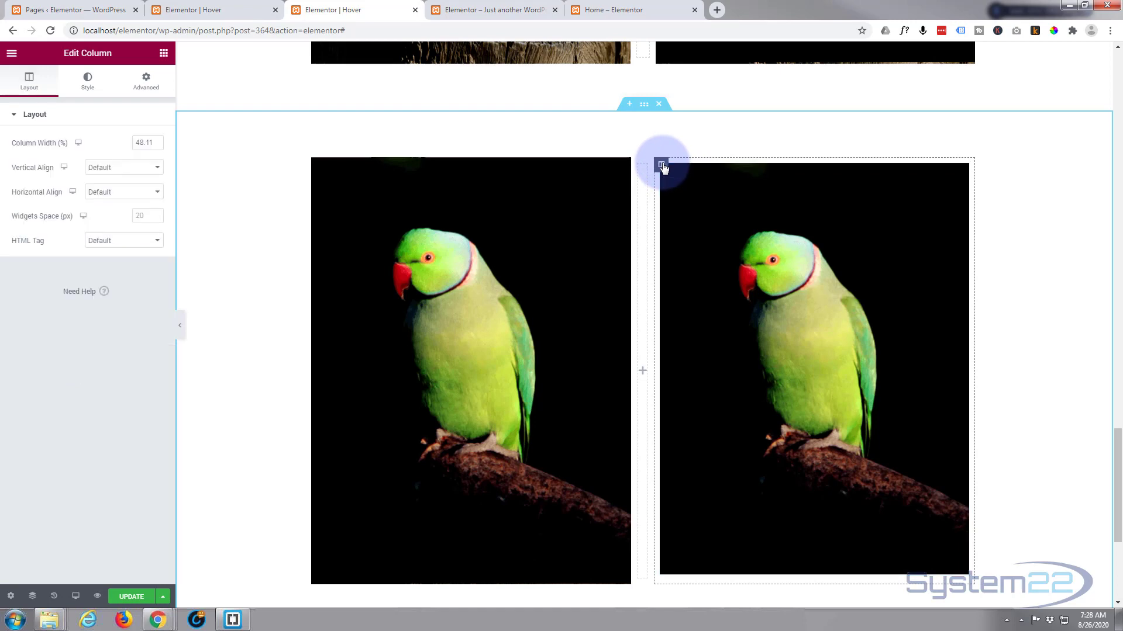
{"action": "left_click", "coordinate": [91, 86]}
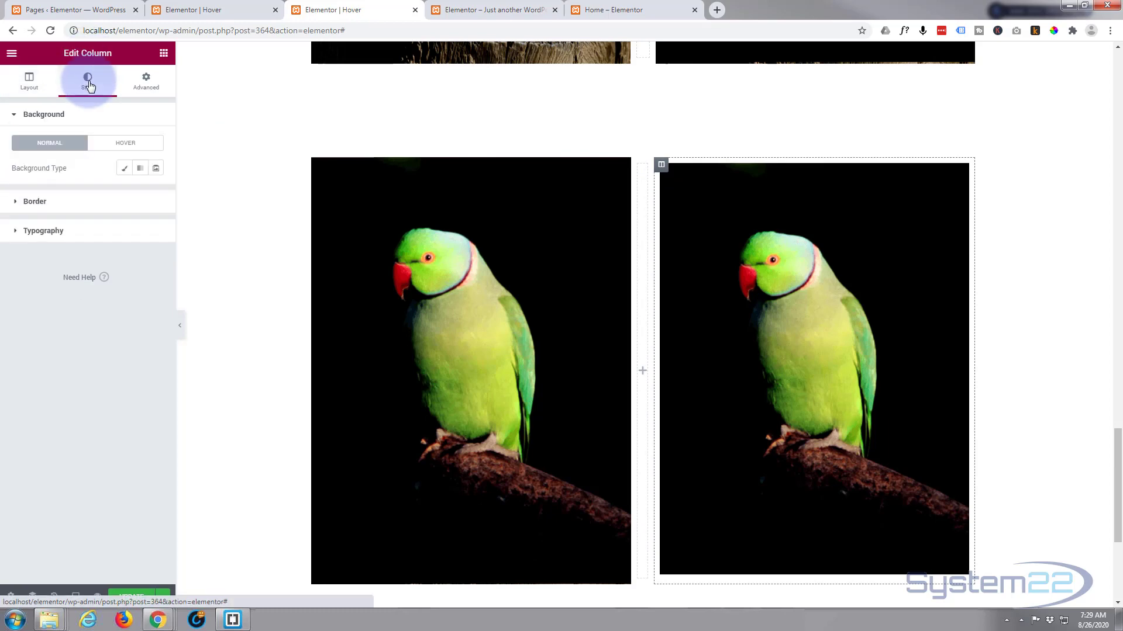
{"action": "left_click", "coordinate": [156, 170]}
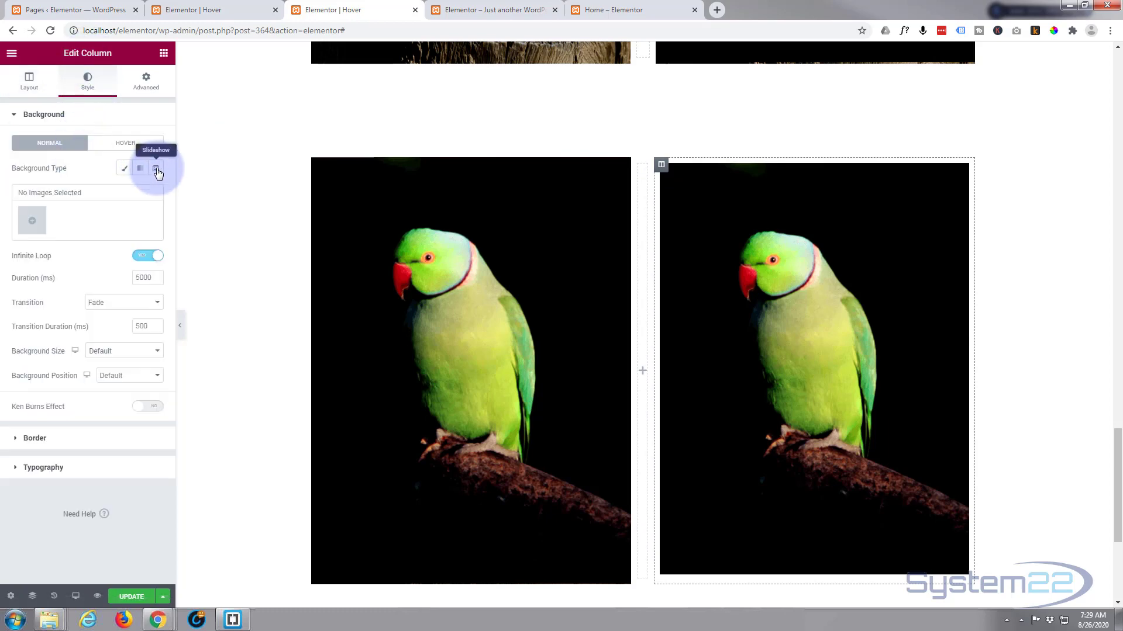
{"action": "left_click", "coordinate": [33, 222]}
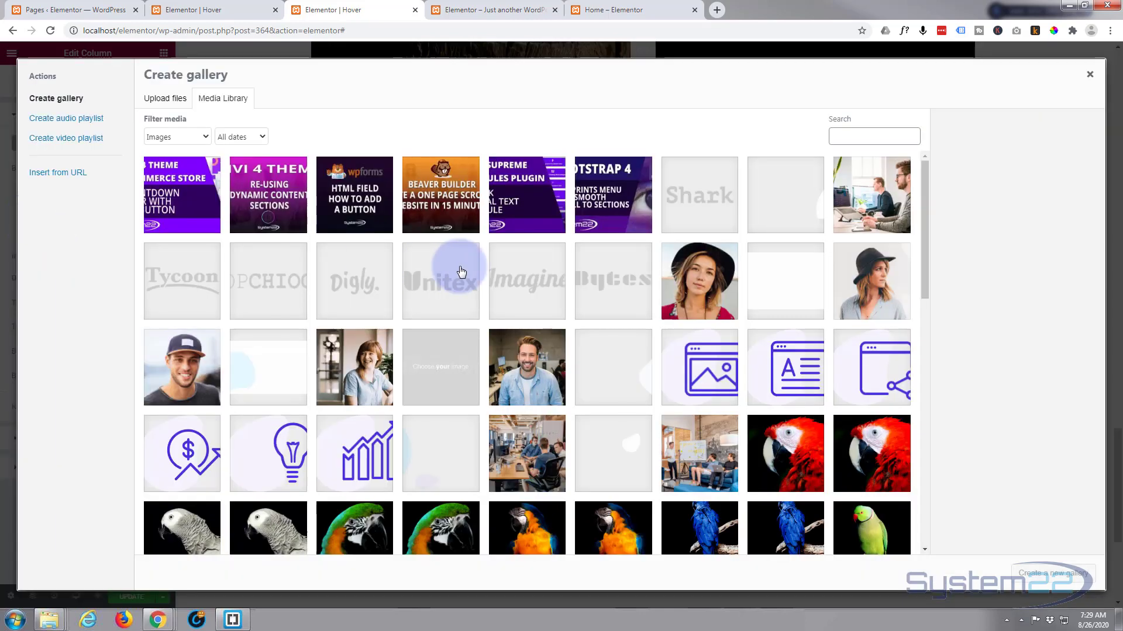
{"action": "scroll", "coordinate": [451, 267], "scroll_direction": "down", "scroll_amount": 6}
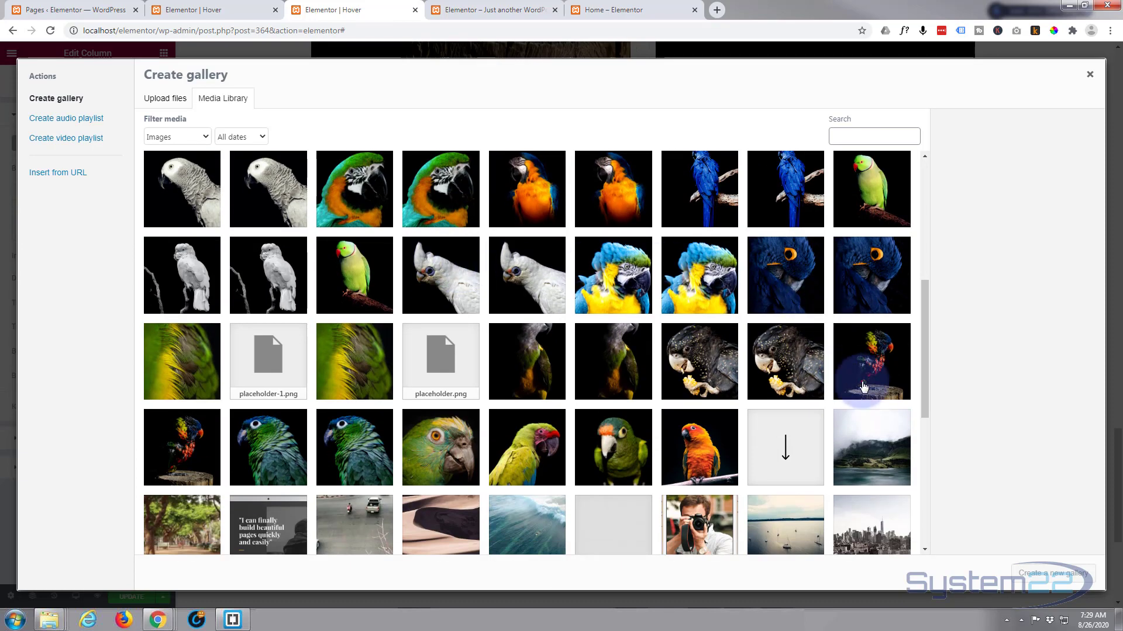
{"action": "left_click", "coordinate": [870, 364]}
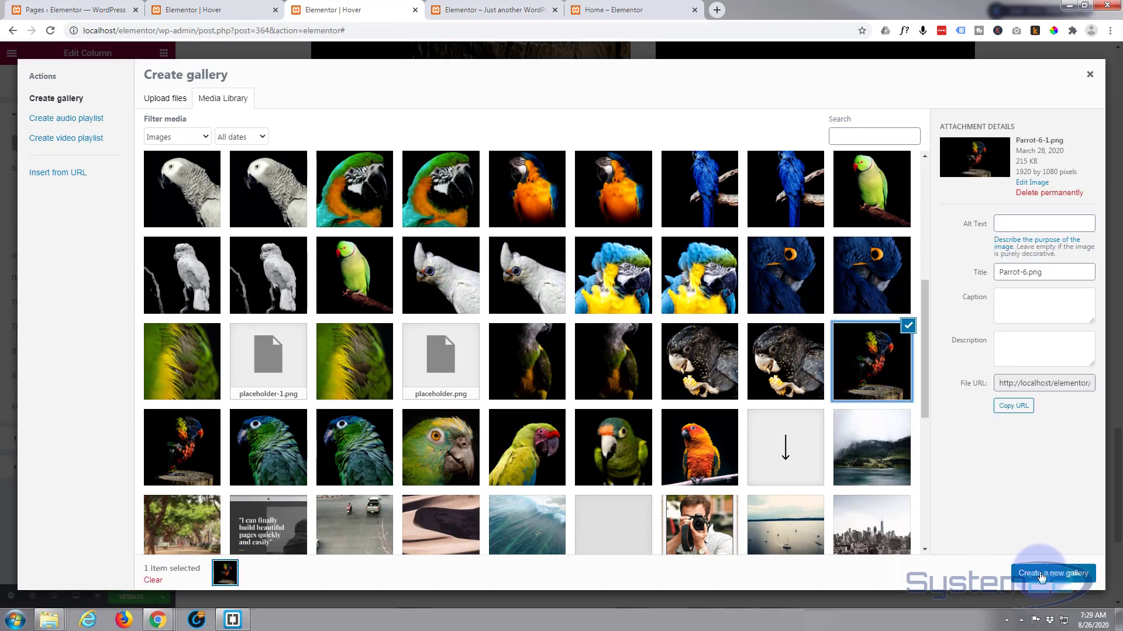
{"action": "left_click", "coordinate": [1053, 572]}
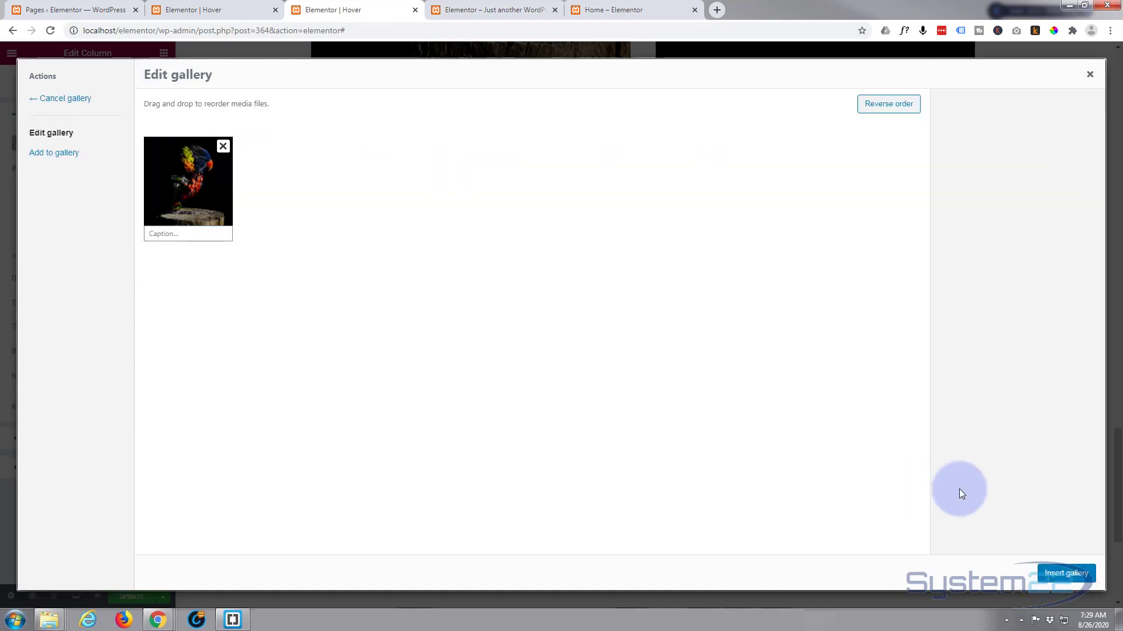
{"action": "left_click", "coordinate": [1060, 573]}
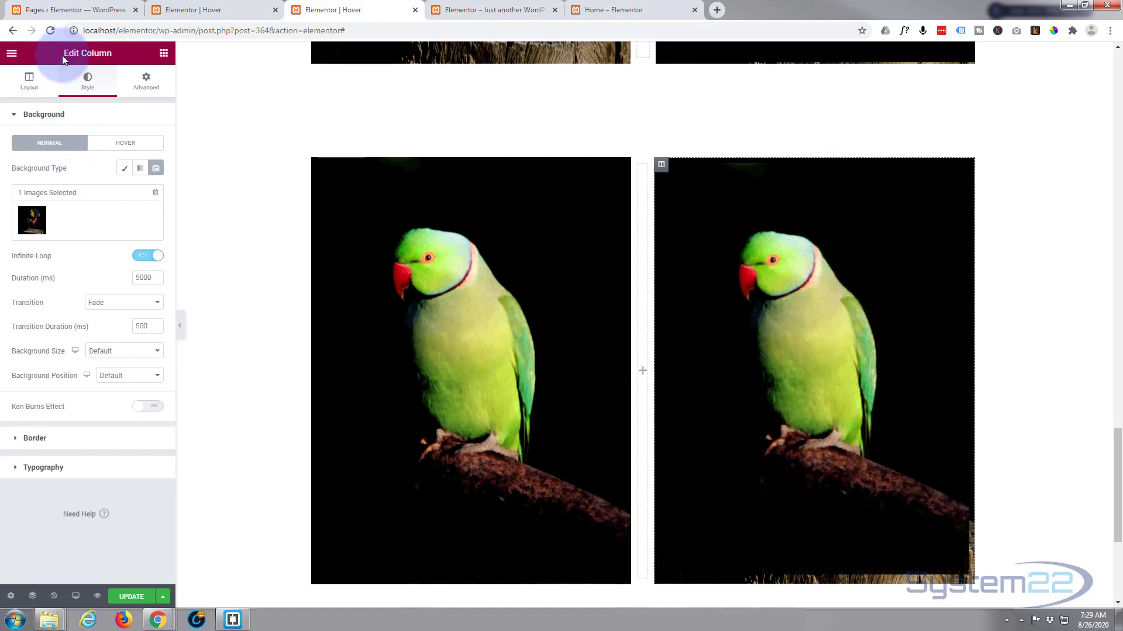
Step: Set the right column's padding to 0 on all sides
{"action": "left_click", "coordinate": [146, 82]}
{"action": "left_click", "coordinate": [19, 217]}
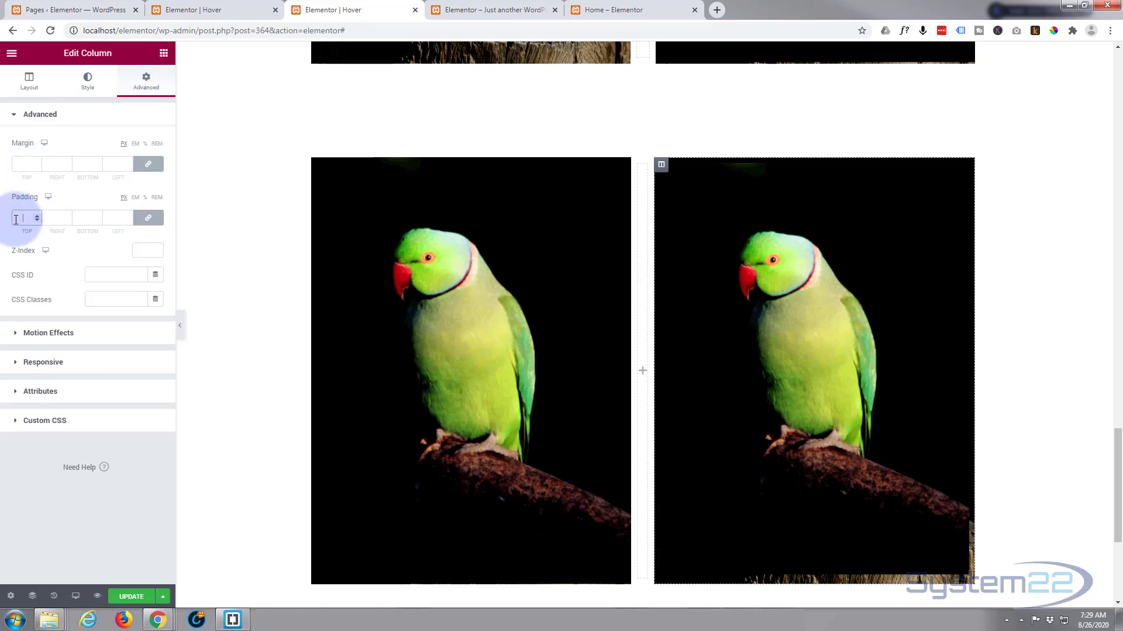
{"action": "type", "text": "0"}
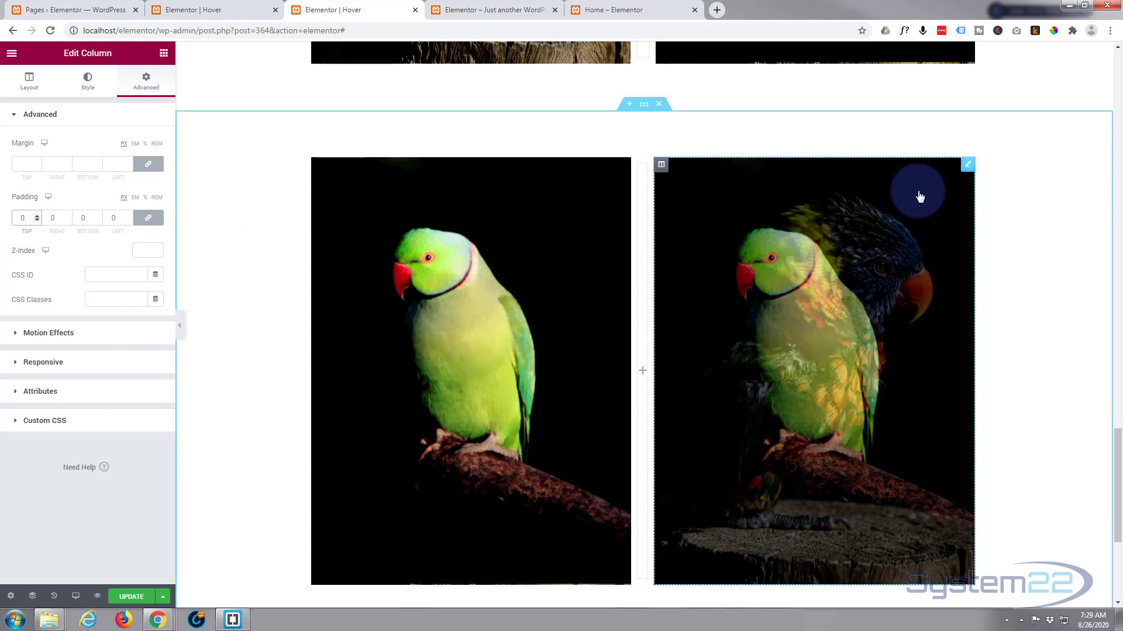
Step: Set the right parrot image to 0.1 opacity normally and full opacity on hover
{"action": "left_click", "coordinate": [968, 166]}
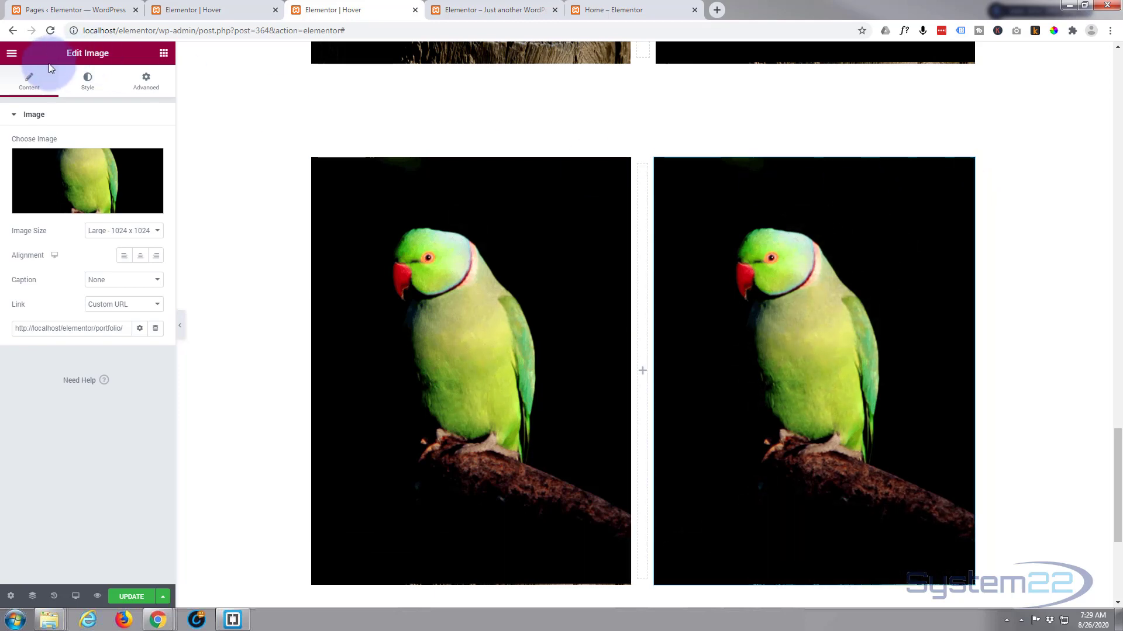
{"action": "left_click", "coordinate": [87, 82]}
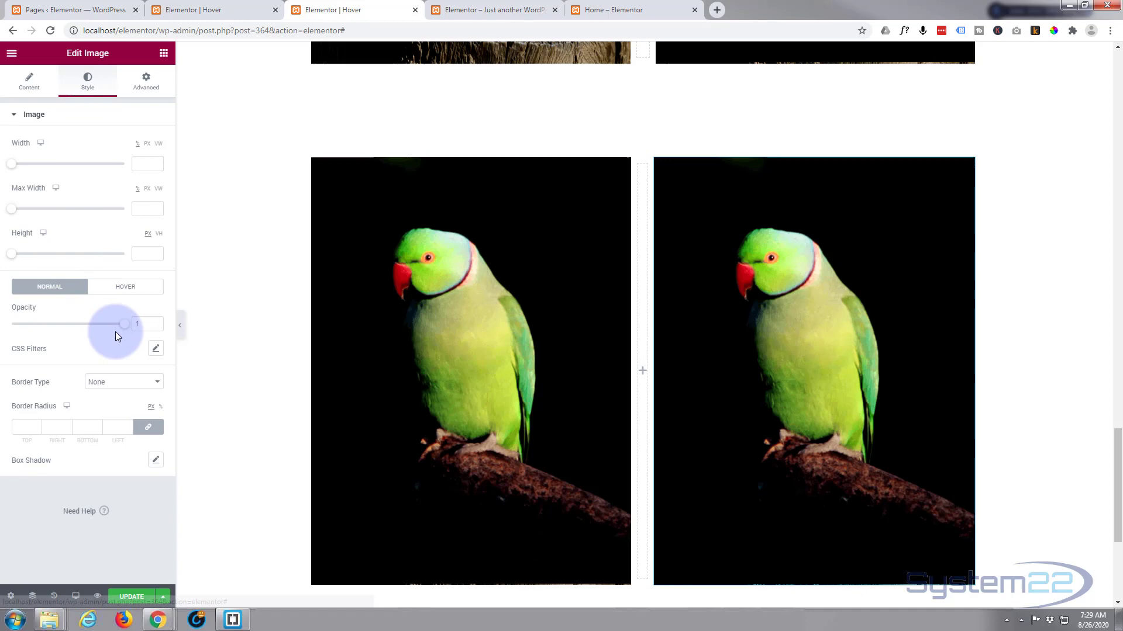
{"action": "left_click_drag", "start_coordinate": [125, 325], "coordinate": [3, 331]}
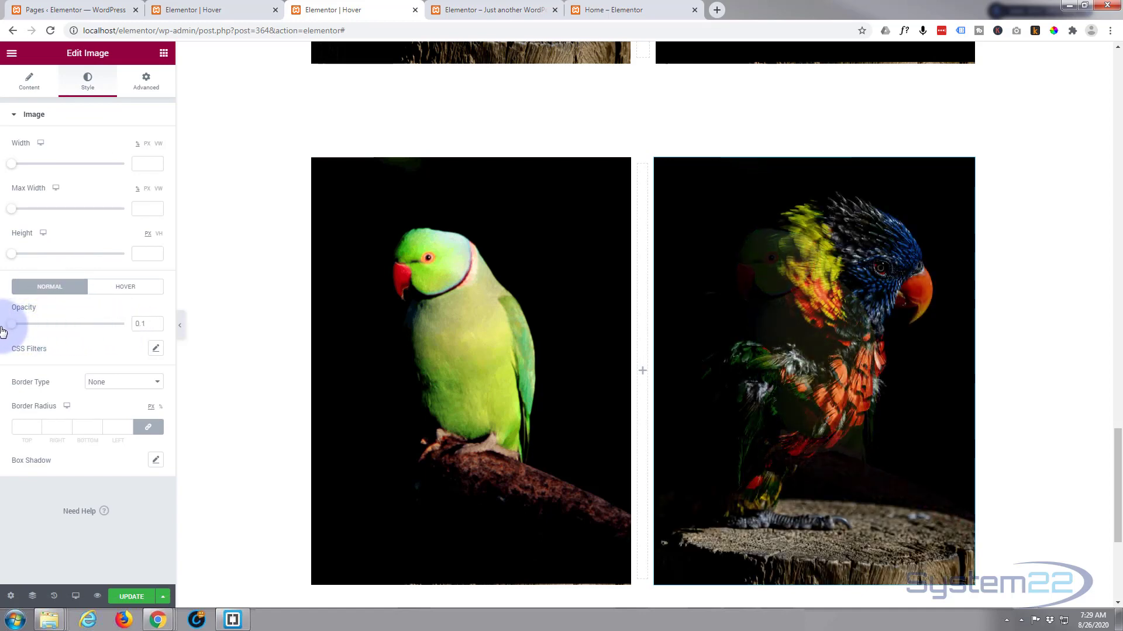
{"action": "left_click", "coordinate": [134, 291]}
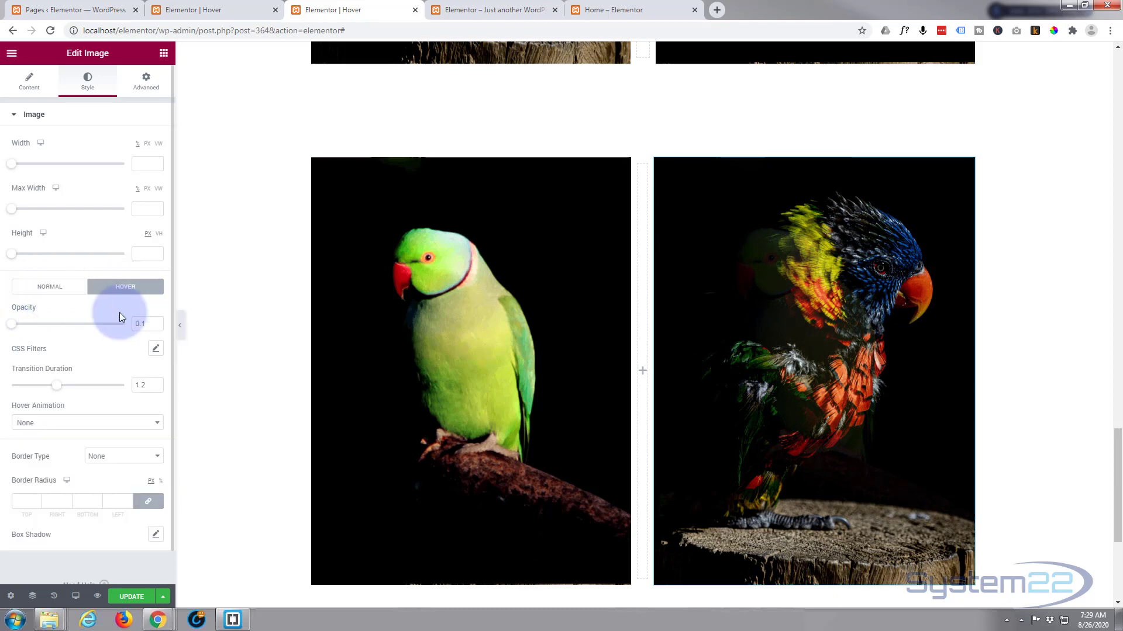
{"action": "left_click_drag", "start_coordinate": [13, 325], "coordinate": [129, 331]}
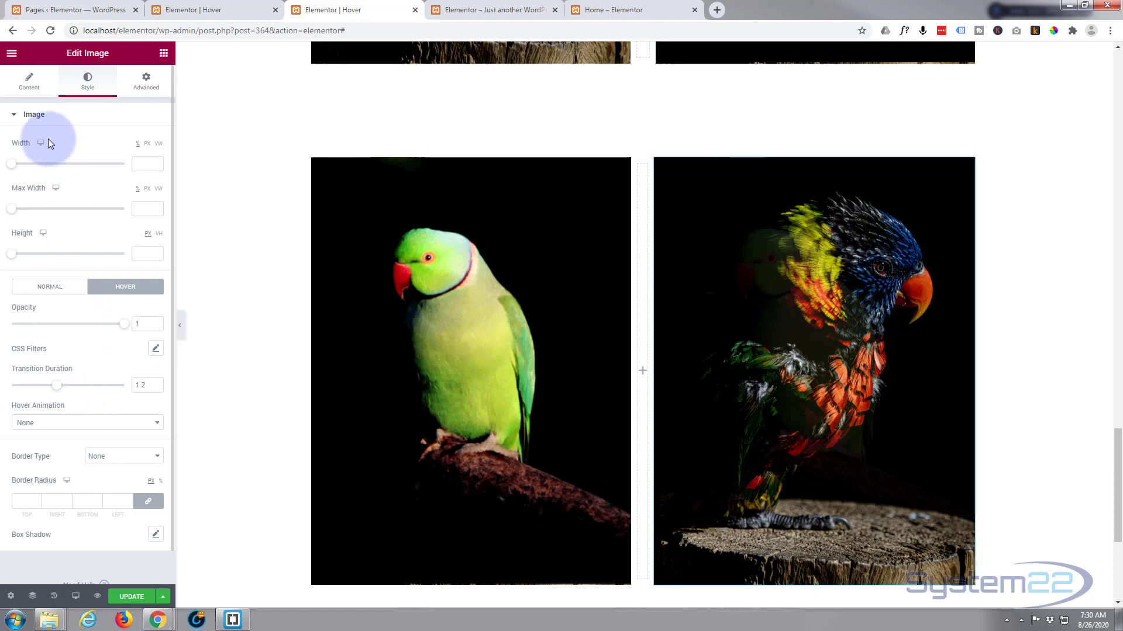
{"action": "left_click", "coordinate": [26, 84]}
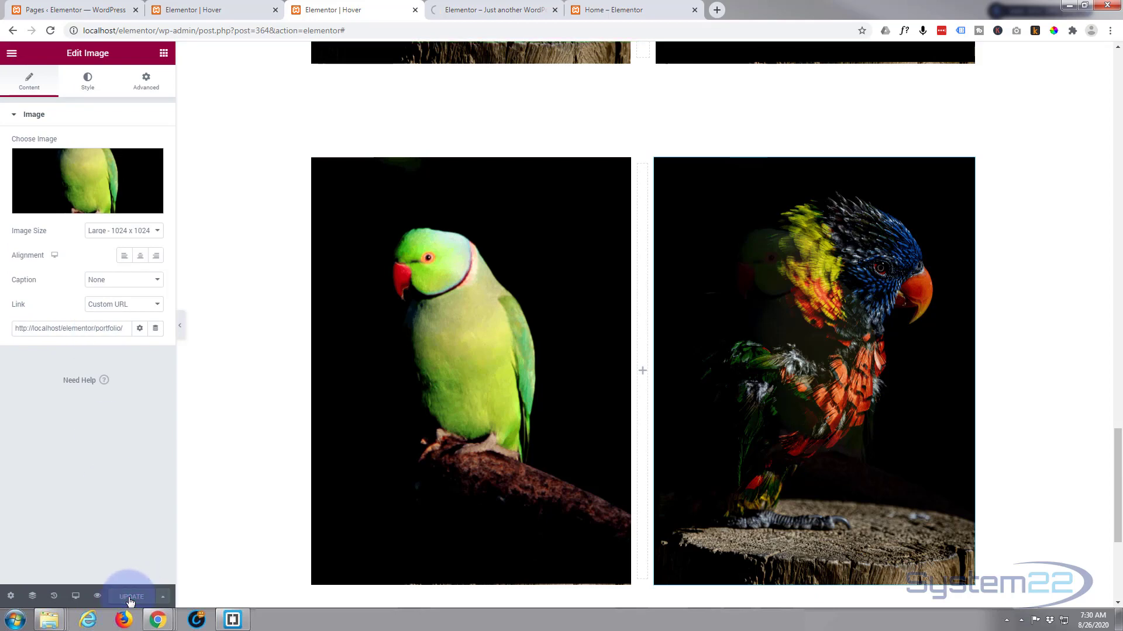
Step: Preview the page, follow the right parrot image's link to Portfolio, then go back
{"action": "left_click", "coordinate": [98, 596]}
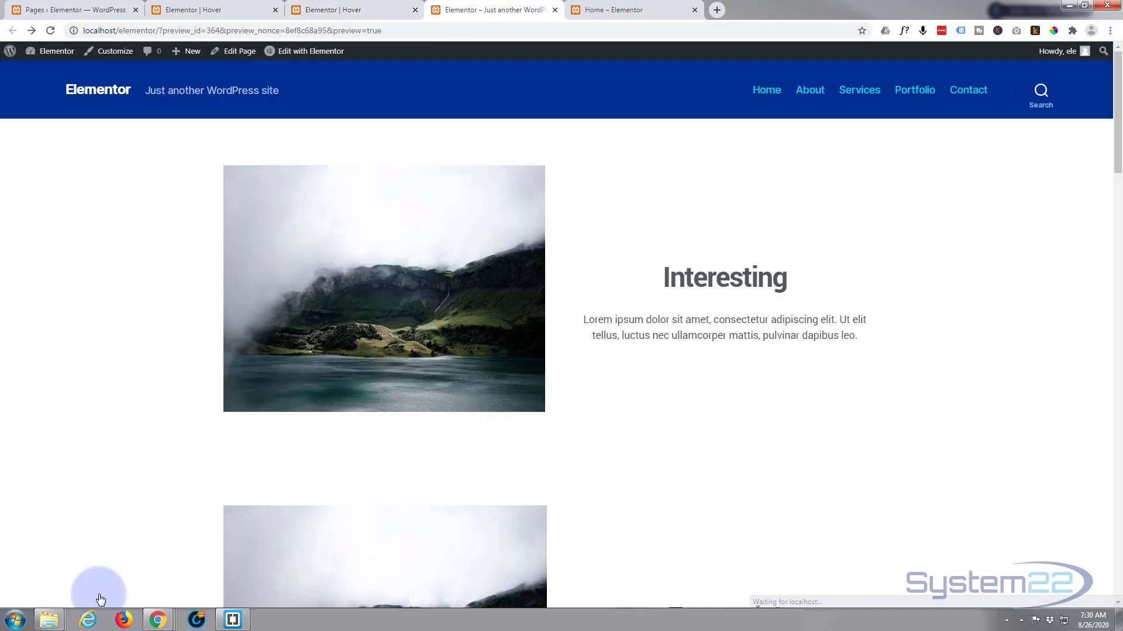
{"action": "scroll", "coordinate": [94, 356], "scroll_direction": "down", "scroll_amount": 20}
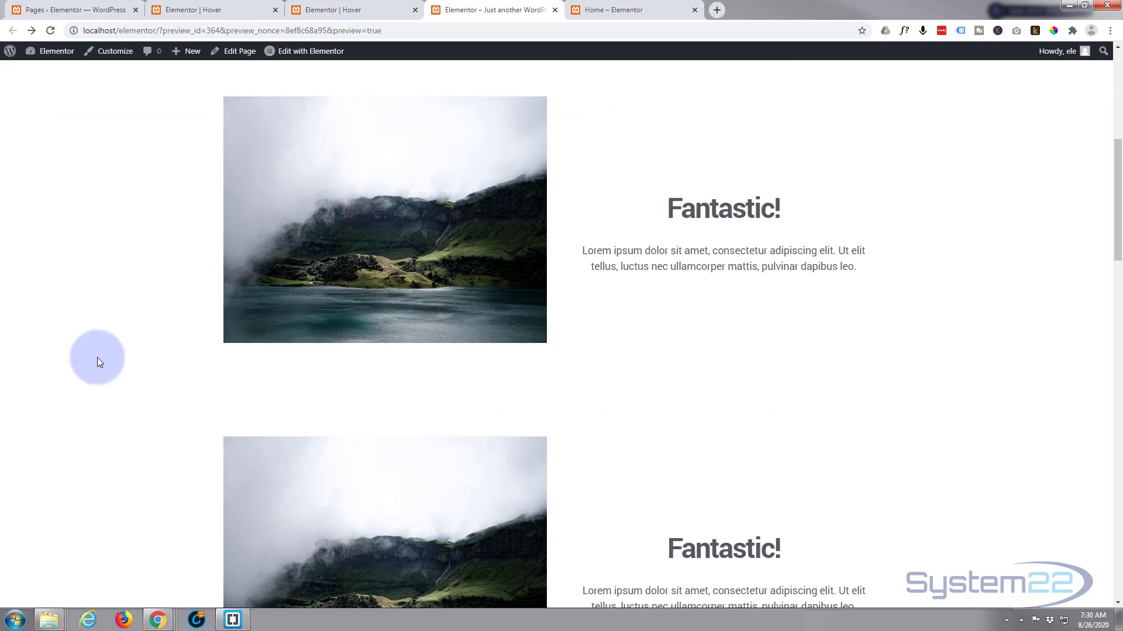
{"action": "scroll", "coordinate": [97, 359], "scroll_direction": "down", "scroll_amount": 7}
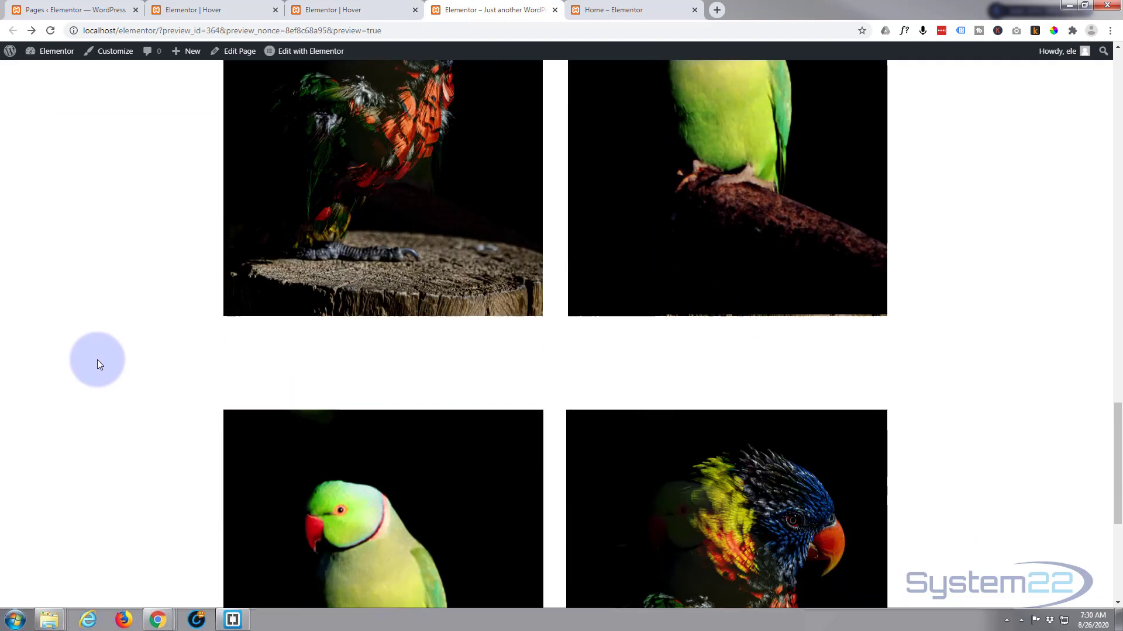
{"action": "scroll", "coordinate": [97, 360], "scroll_direction": "down", "scroll_amount": 1}
{"action": "scroll", "coordinate": [96, 360], "scroll_direction": "down", "scroll_amount": 1}
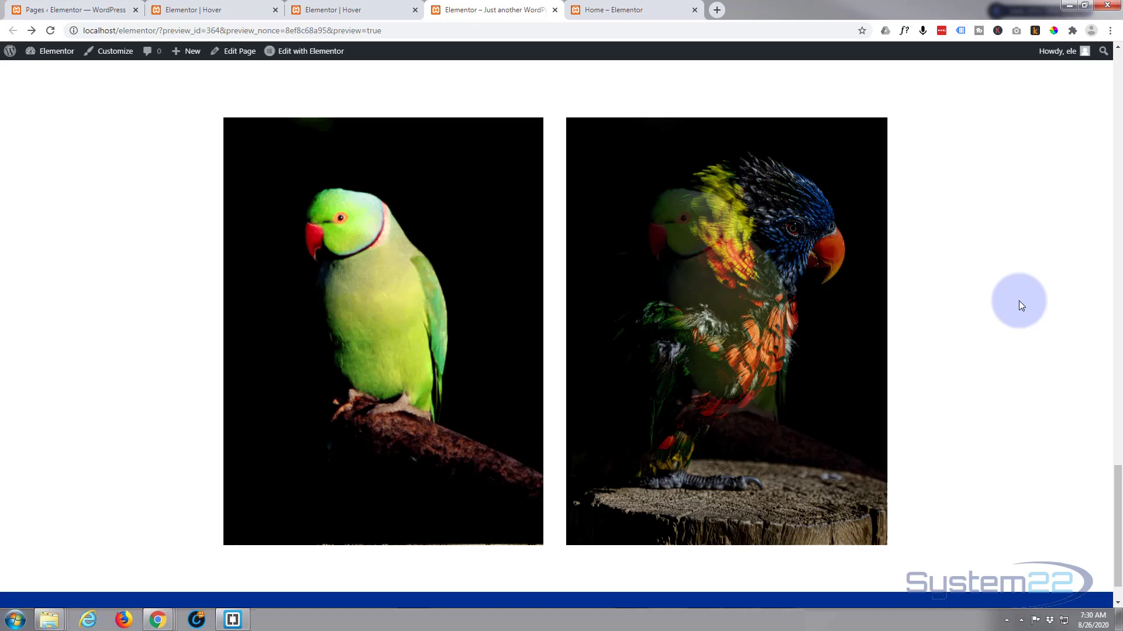
{"action": "left_click", "coordinate": [725, 332]}
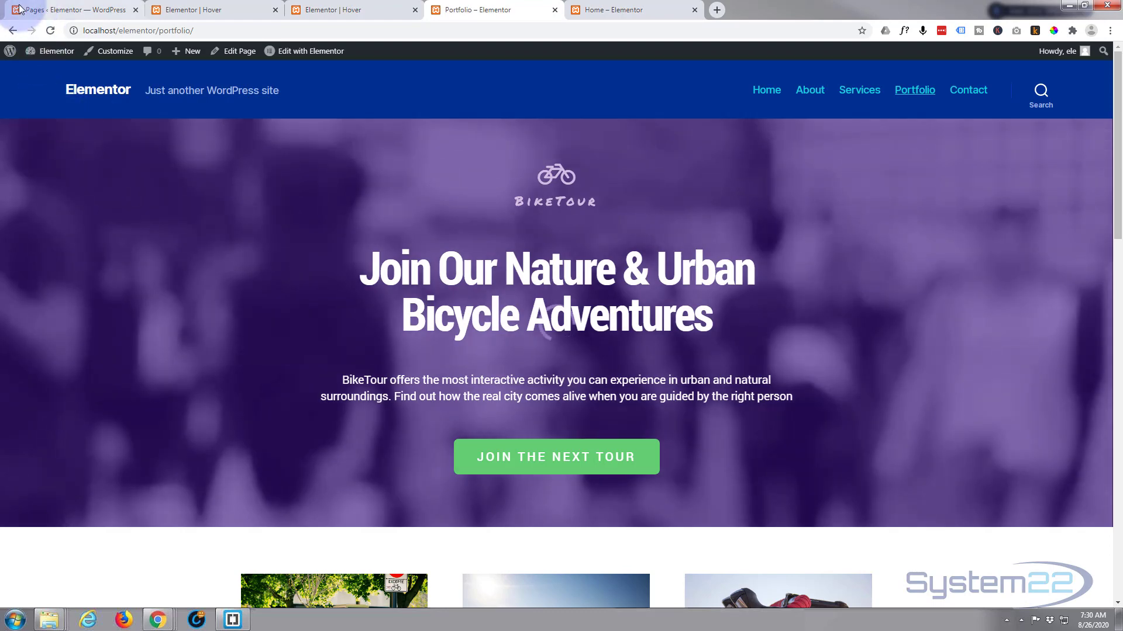
{"action": "left_click", "coordinate": [12, 31]}
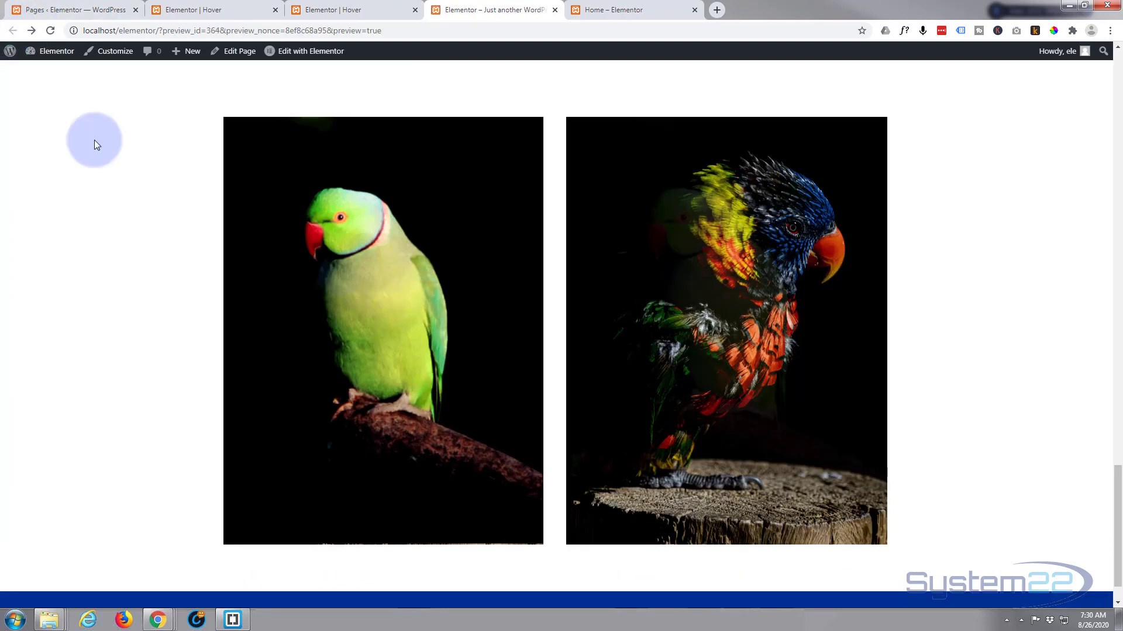